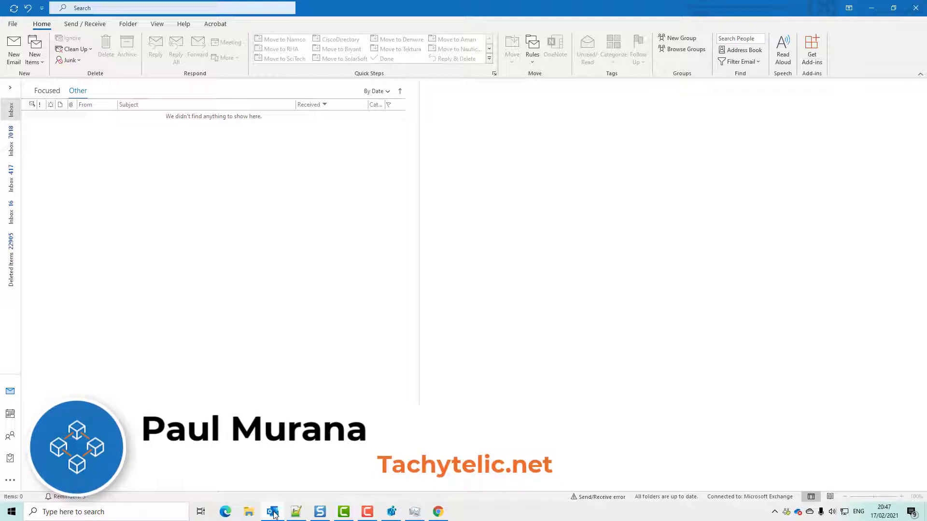
Minimize Outlook and go from the powerAutomateTestImage.png preview back to the SharePoint Images library.
{"action": "left_click", "coordinate": [870, 7]}
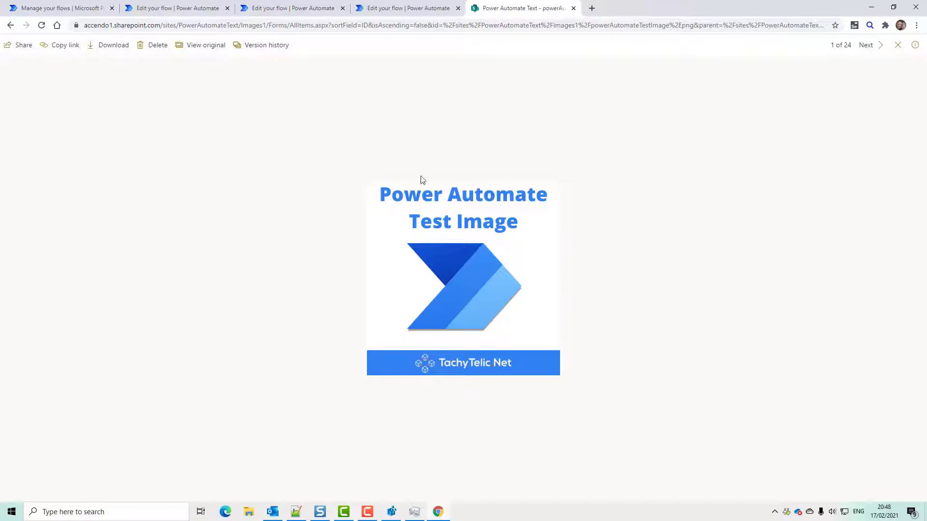
{"action": "left_click", "coordinate": [9, 26]}
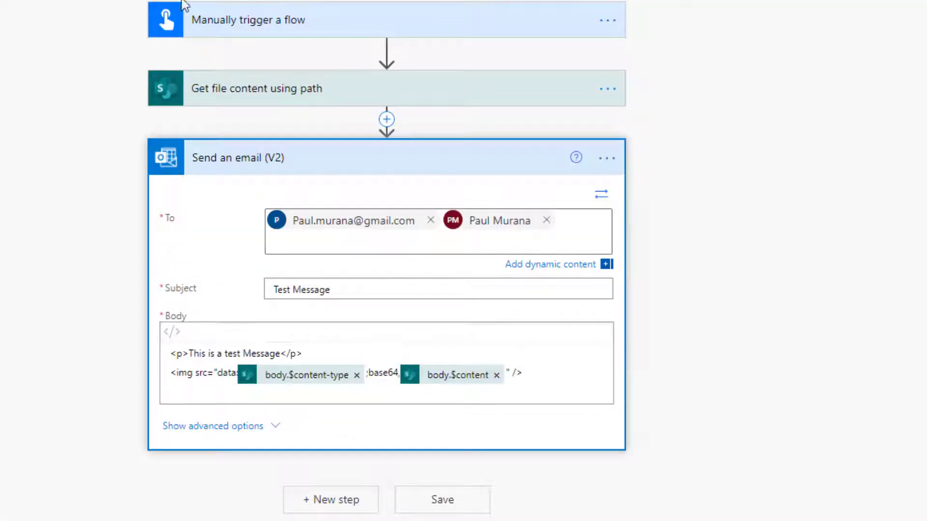
Check the .png file path in Get file content, then run a manual test of sendEmailwithImageBase64.
{"action": "left_click", "coordinate": [240, 98]}
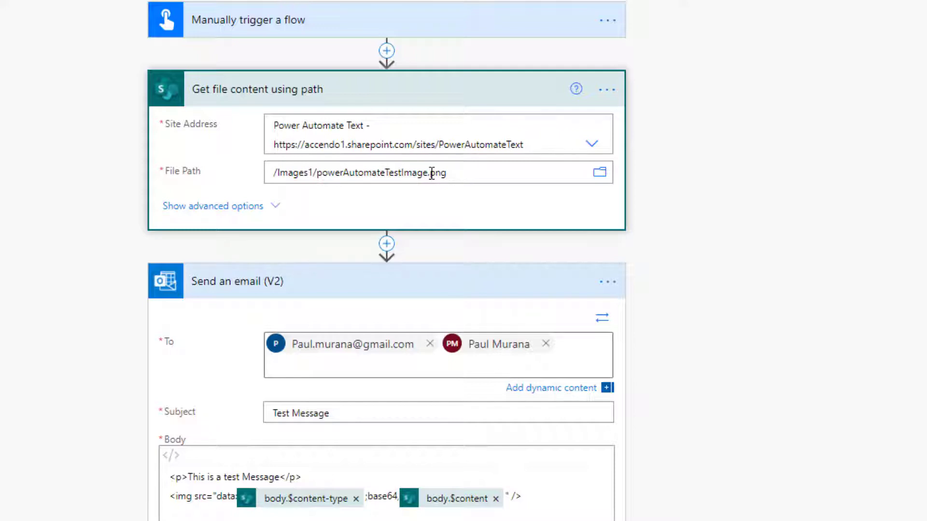
{"action": "left_click_drag", "start_coordinate": [432, 173], "coordinate": [449, 172]}
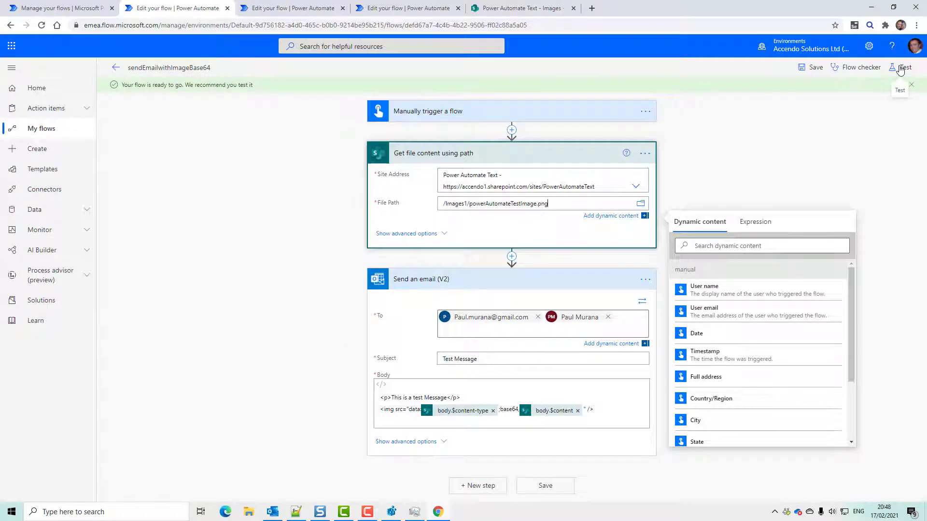
{"action": "left_click", "coordinate": [900, 69]}
{"action": "left_click", "coordinate": [797, 488]}
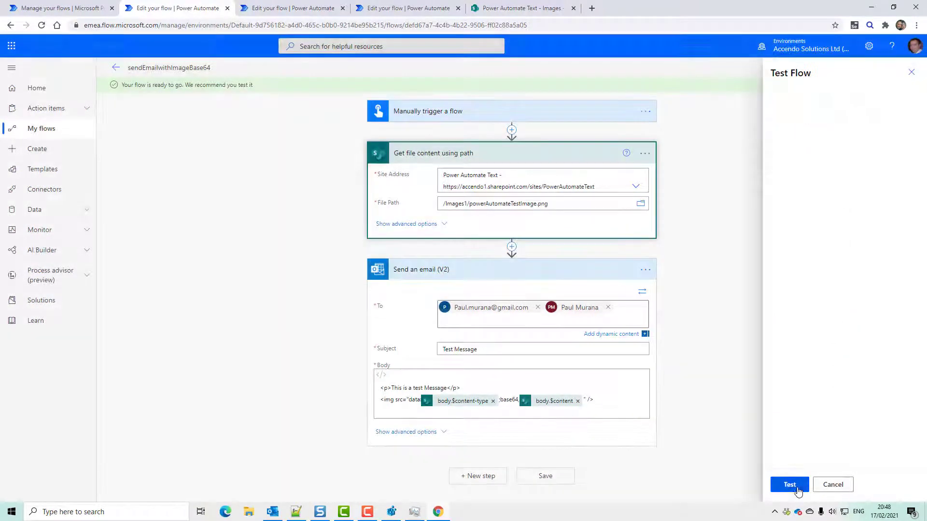
{"action": "left_click", "coordinate": [795, 485]}
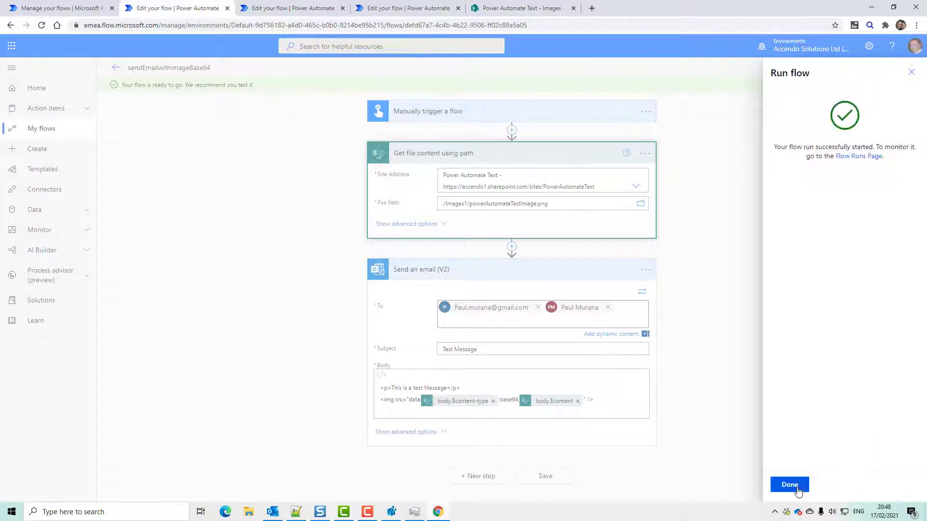
{"action": "left_click", "coordinate": [787, 485]}
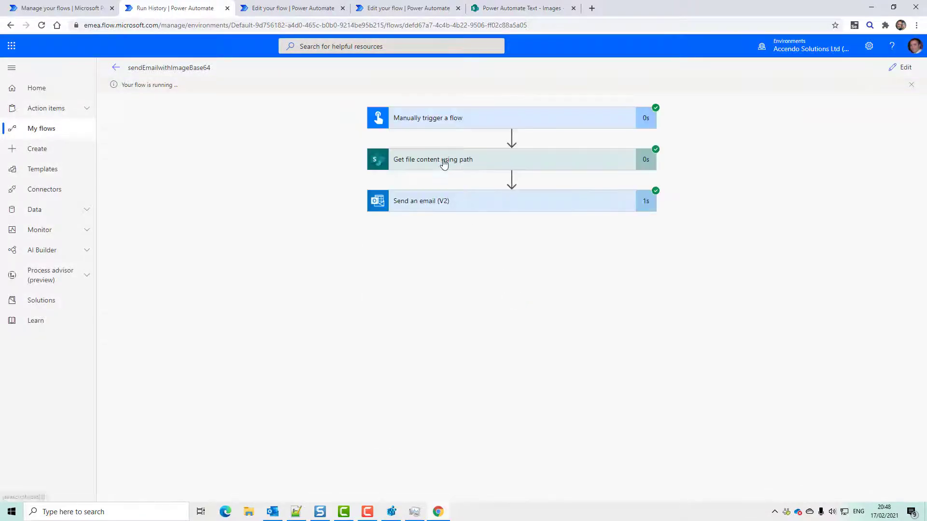
Inspect Get file content's run output: the image/png $content-type and the base64 $content value.
{"action": "left_click", "coordinate": [441, 161]}
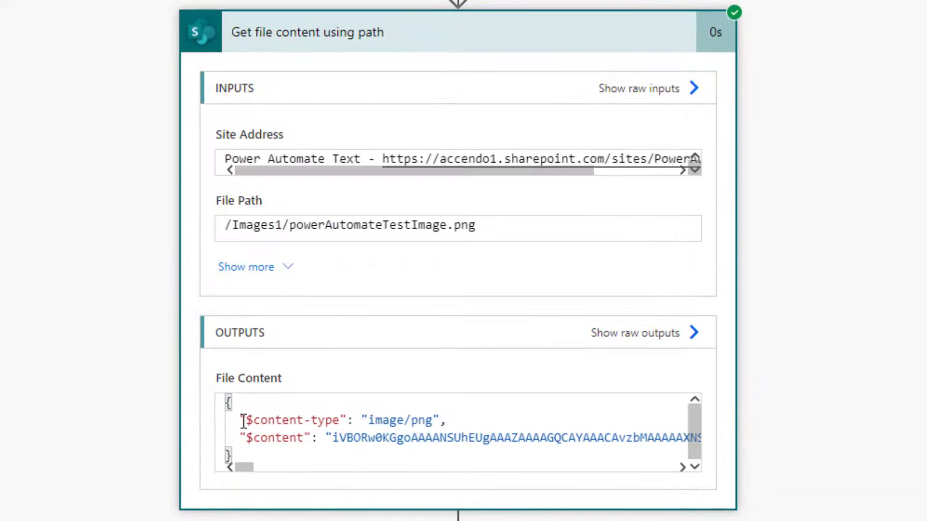
{"action": "left_click_drag", "start_coordinate": [247, 421], "coordinate": [433, 420]}
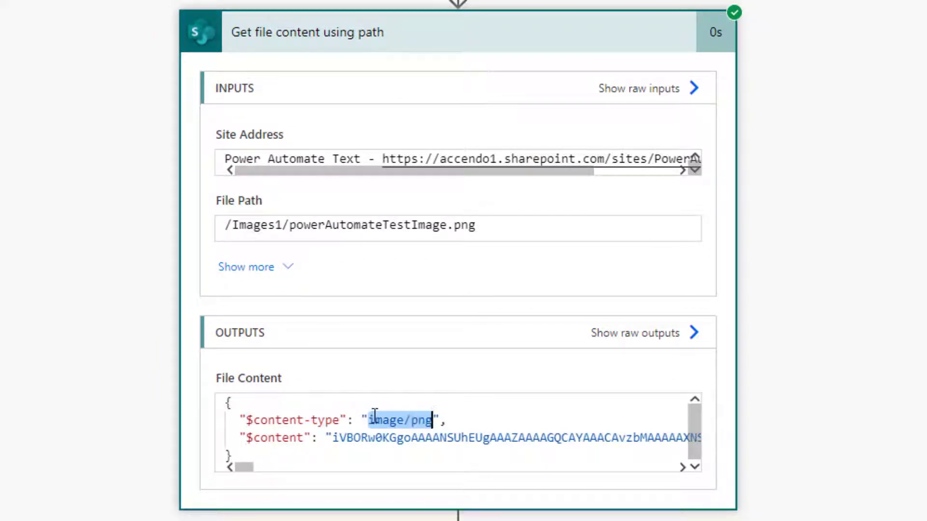
{"action": "left_click_drag", "start_coordinate": [247, 437], "coordinate": [597, 435]}
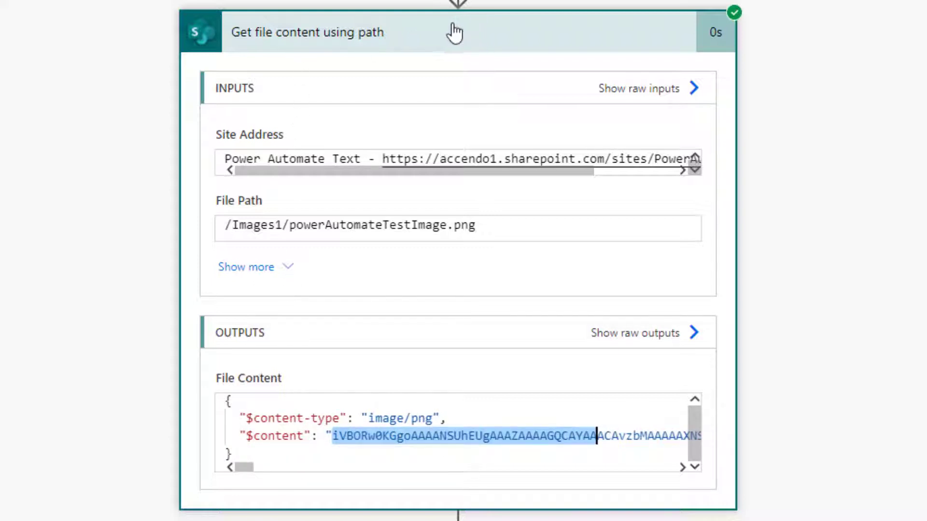
{"action": "left_click", "coordinate": [423, 29]}
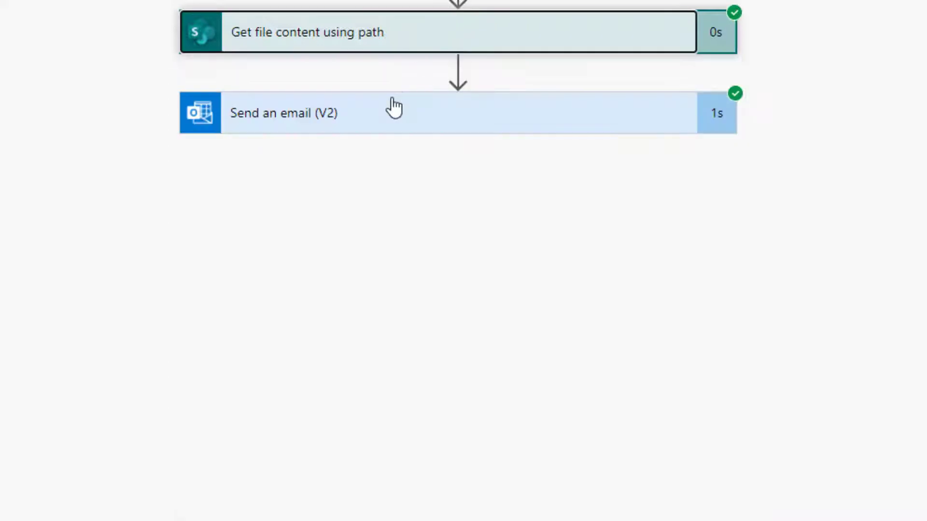
Expand Send an email (V2) and review the Body's image/png and base64 data parts.
{"action": "left_click", "coordinate": [386, 110]}
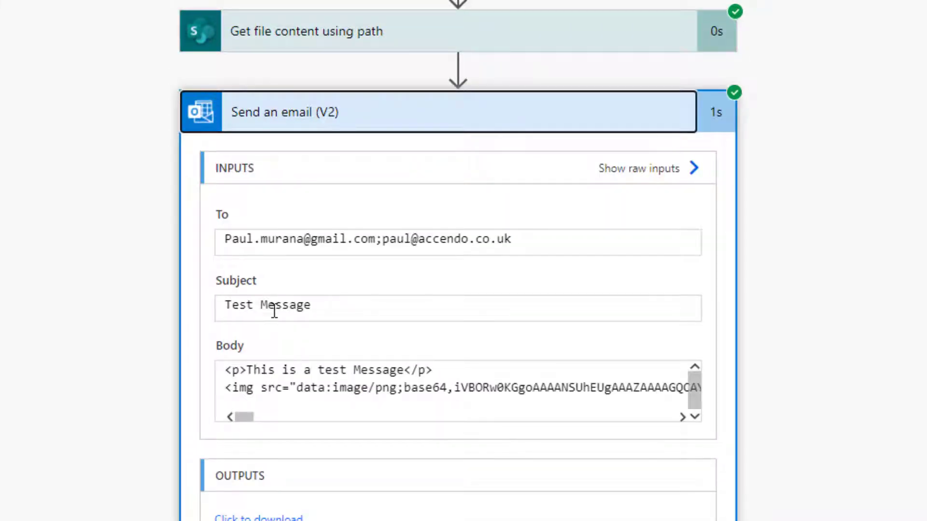
{"action": "left_click_drag", "start_coordinate": [299, 389], "coordinate": [398, 388]}
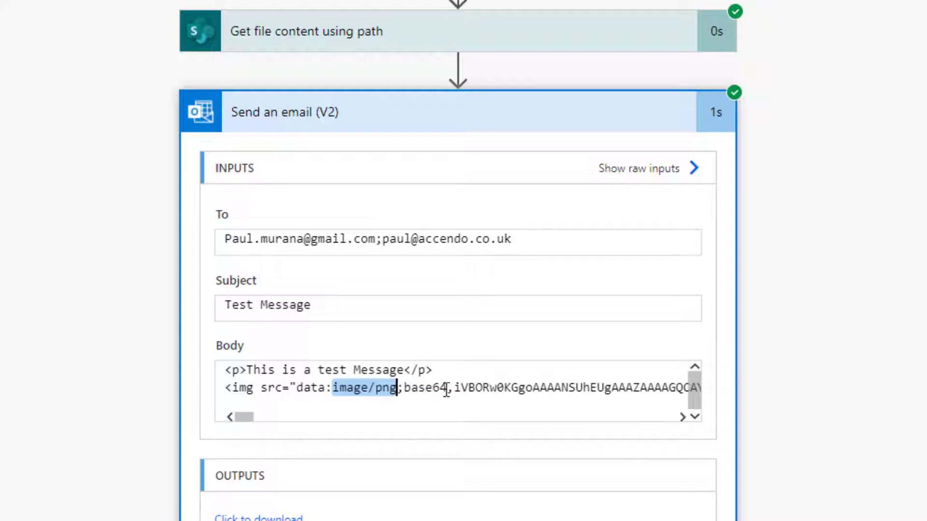
{"action": "left_click_drag", "start_coordinate": [454, 388], "coordinate": [626, 388]}
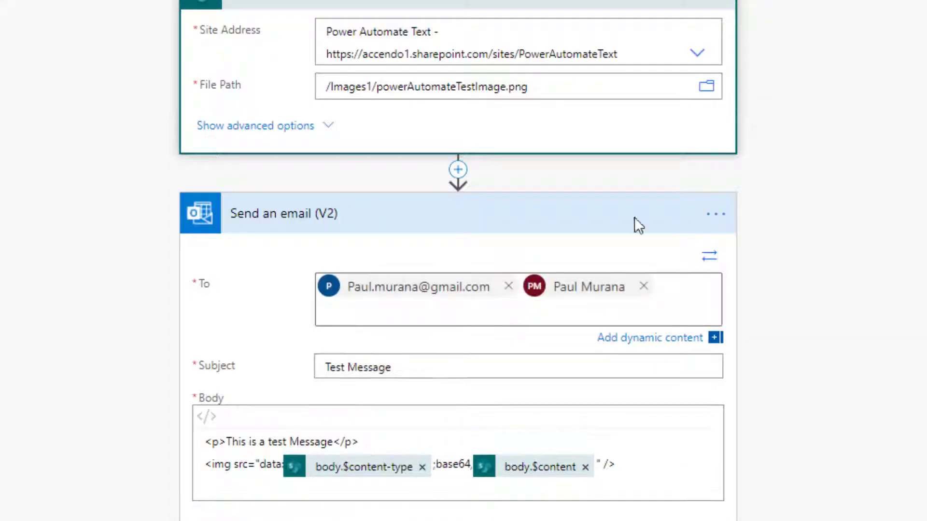
Copy the outputs() expressions for $content-type and $content into Notepad as two lines.
{"action": "mouse_move", "coordinate": [386, 471]}
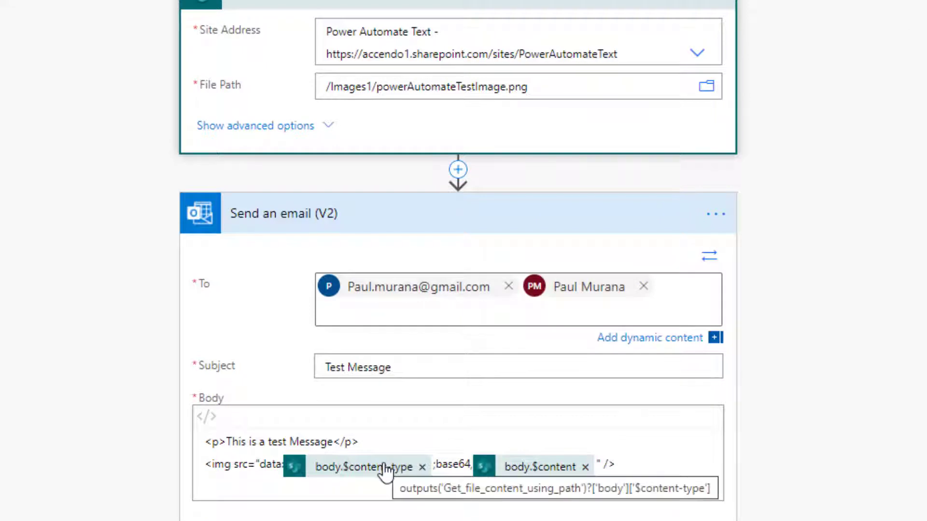
{"action": "mouse_move", "coordinate": [515, 477]}
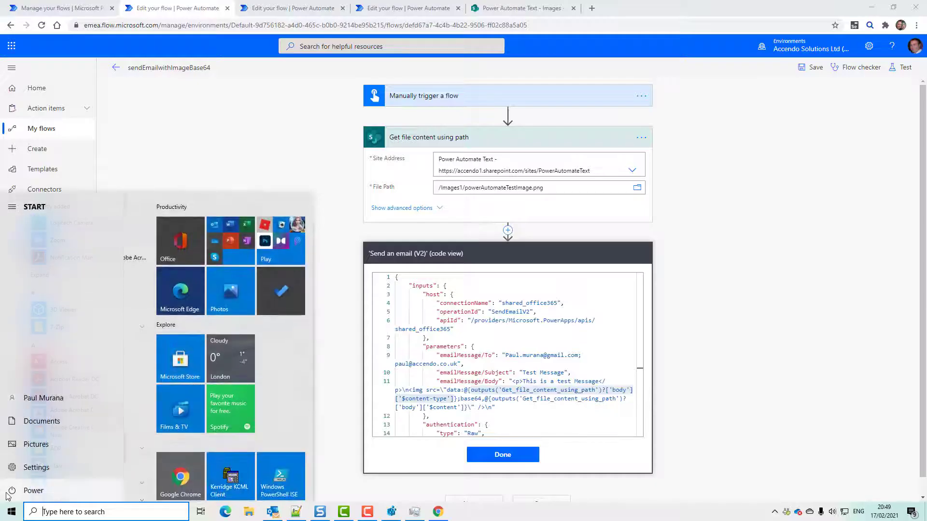
{"action": "type", "text": "n"}
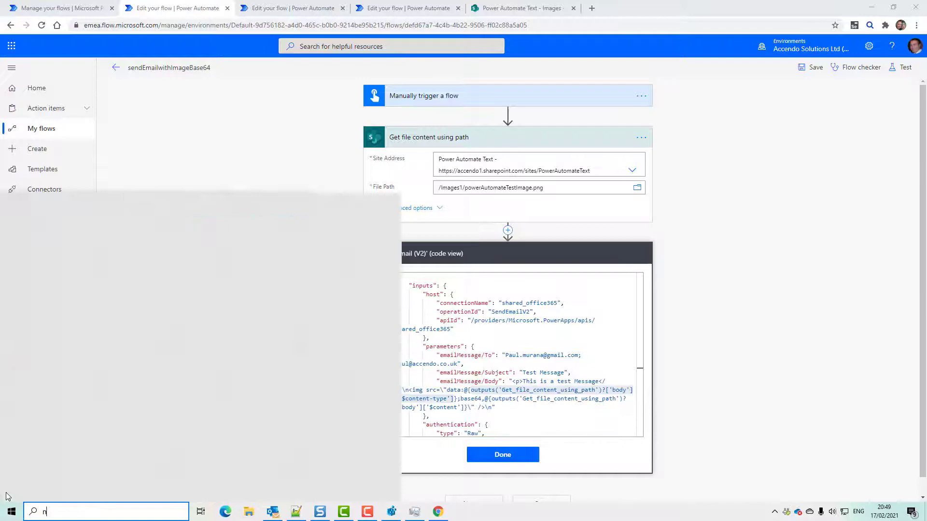
{"action": "type", "text": "otepad"}
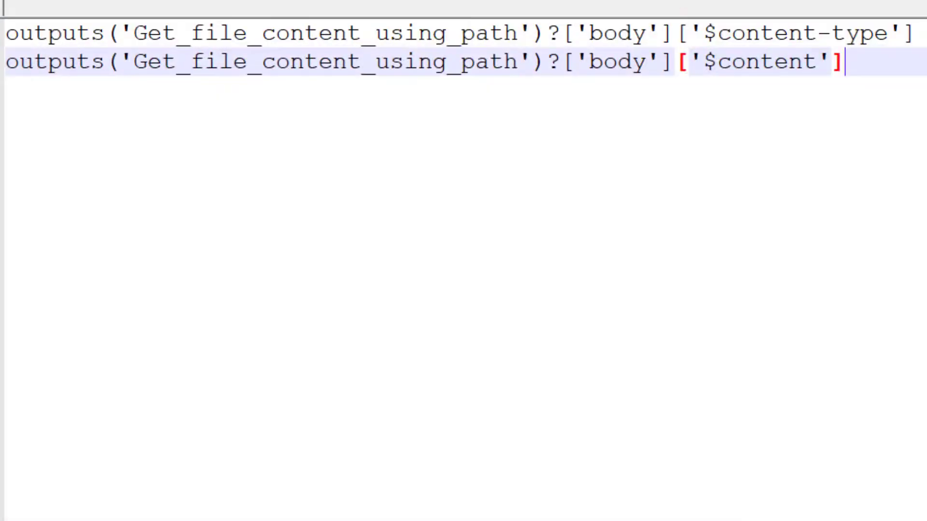
{"action": "left_click_drag", "start_coordinate": [913, 33], "coordinate": [6, 29]}
{"action": "left_click", "coordinate": [846, 62]}
{"action": "triple_click", "coordinate": [837, 61]}
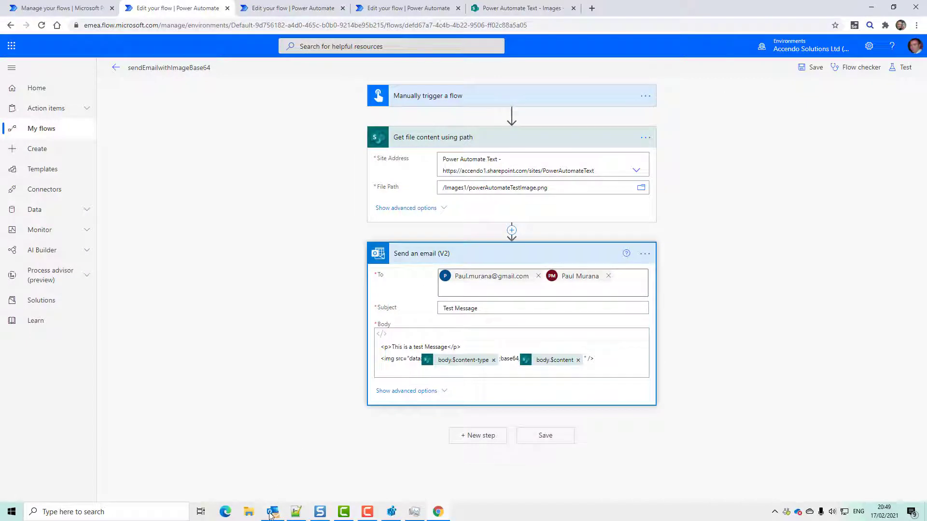
View the embedded image in Outlook's Test Message, then bring Chrome back for Gmail.
{"action": "left_click", "coordinate": [272, 512]}
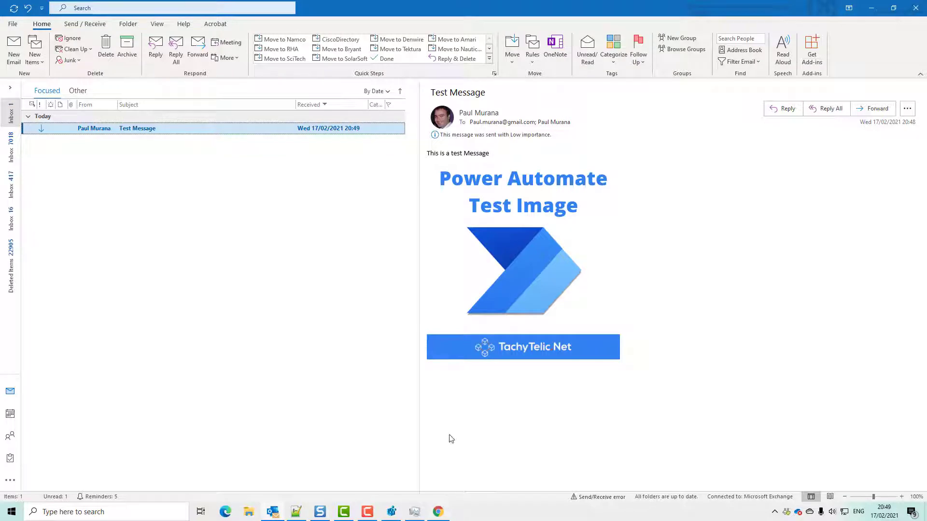
{"action": "left_click", "coordinate": [439, 512]}
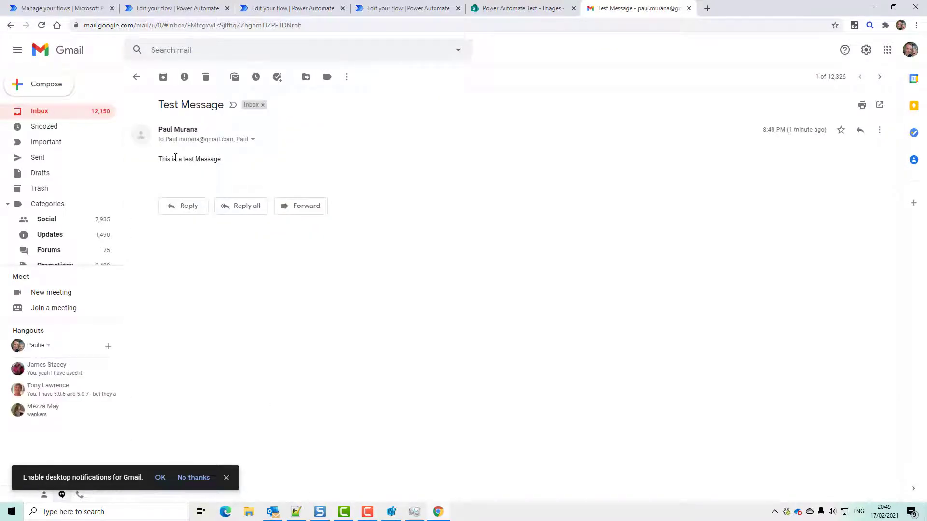
Highlight the Gmail Test Message body to show only 'This is a test Message' and no image.
{"action": "left_click_drag", "start_coordinate": [175, 158], "coordinate": [265, 180]}
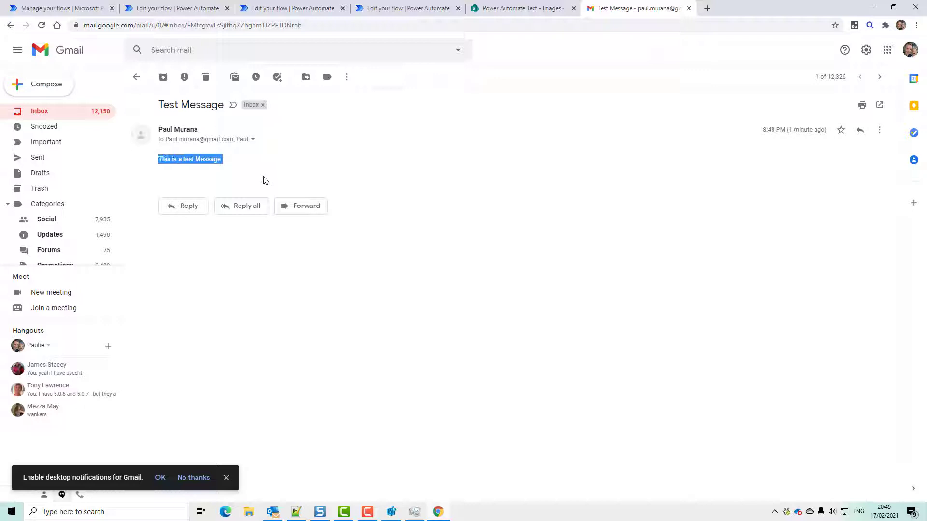
{"action": "left_click", "coordinate": [247, 167]}
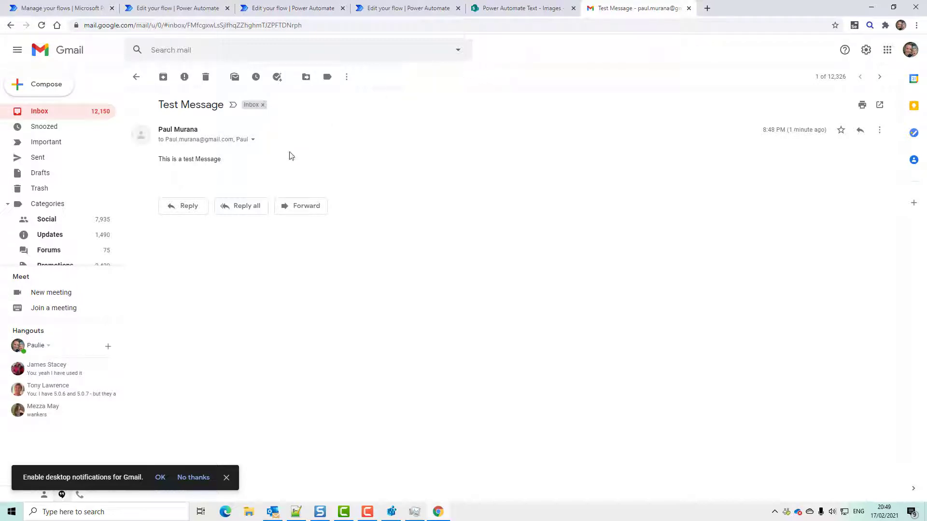
{"action": "mouse_move", "coordinate": [209, 161]}
{"action": "left_mouse_down"}
{"action": "mouse_move", "coordinate": [221, 160]}
{"action": "mouse_move", "coordinate": [211, 161]}
{"action": "left_mouse_up"}
Point out the base64 img tag line in the email body, then switch to the httpImageServer flow.
{"action": "left_click", "coordinate": [177, 12]}
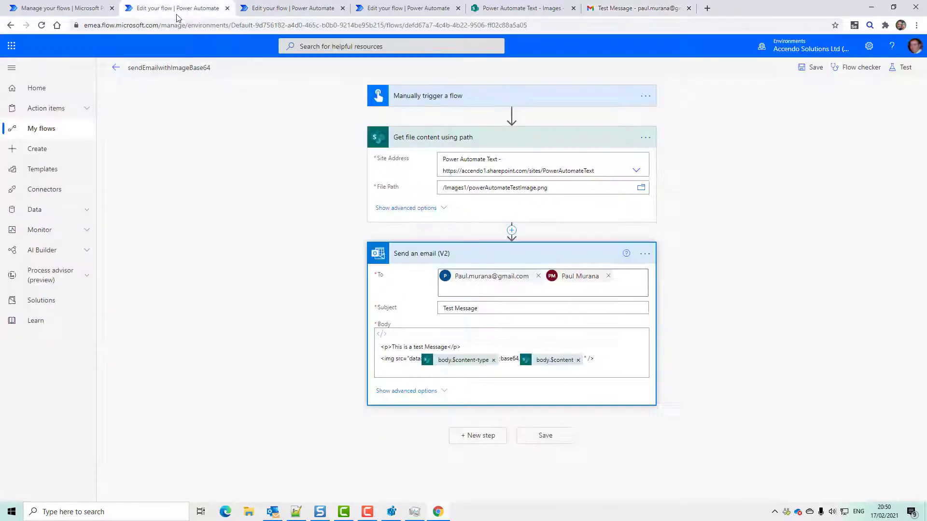
{"action": "left_click_drag", "start_coordinate": [382, 358], "coordinate": [586, 362]}
{"action": "left_click", "coordinate": [601, 361]}
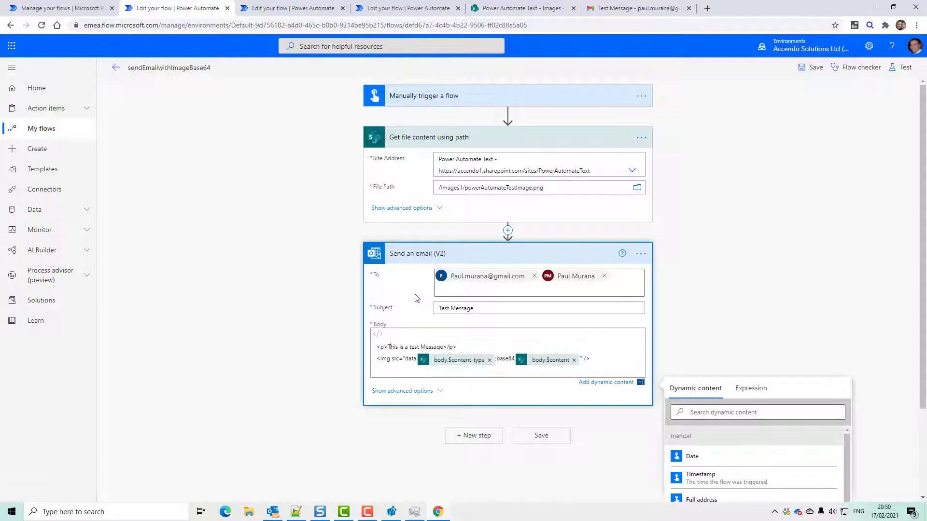
{"action": "left_click", "coordinate": [400, 10]}
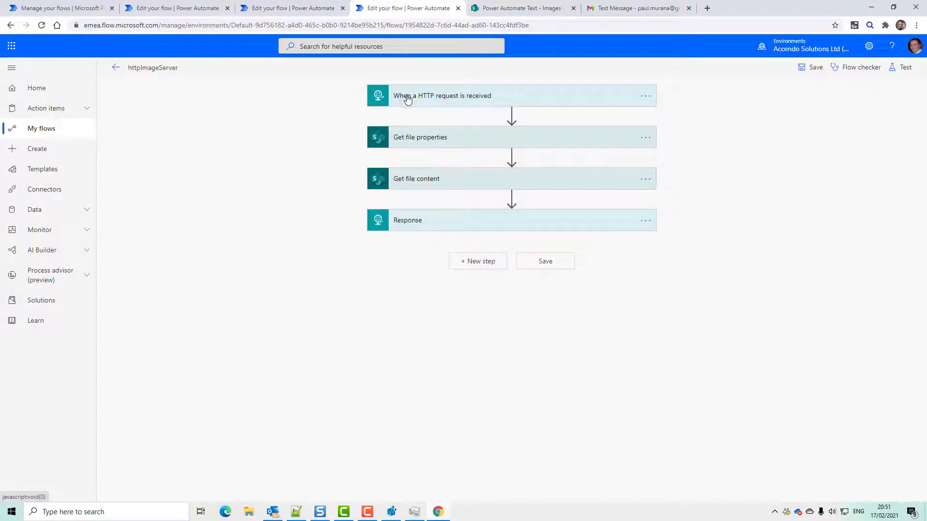
Inspect the trigger's /picID/{picID} relativePath and the Get file properties step, then open SharePoint Images.
{"action": "left_click", "coordinate": [407, 99]}
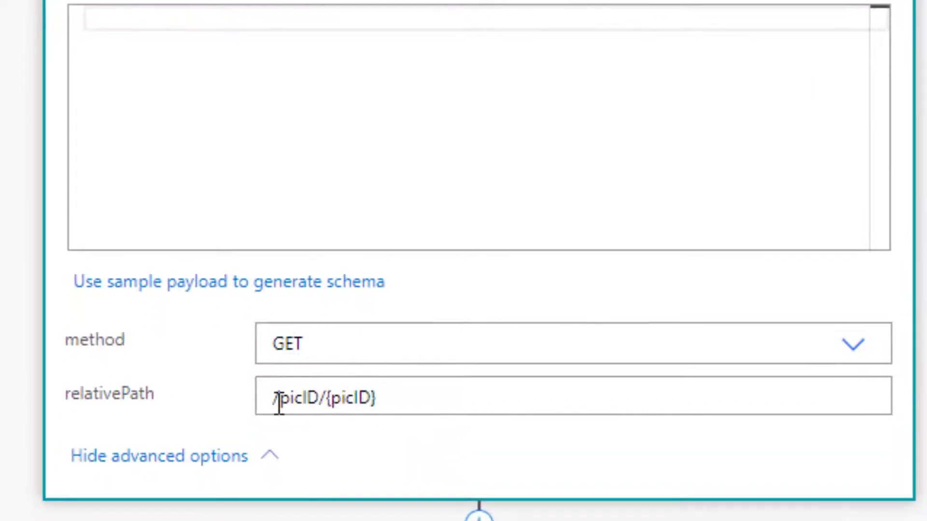
{"action": "left_click_drag", "start_coordinate": [277, 402], "coordinate": [391, 416]}
{"action": "left_click", "coordinate": [290, 400]}
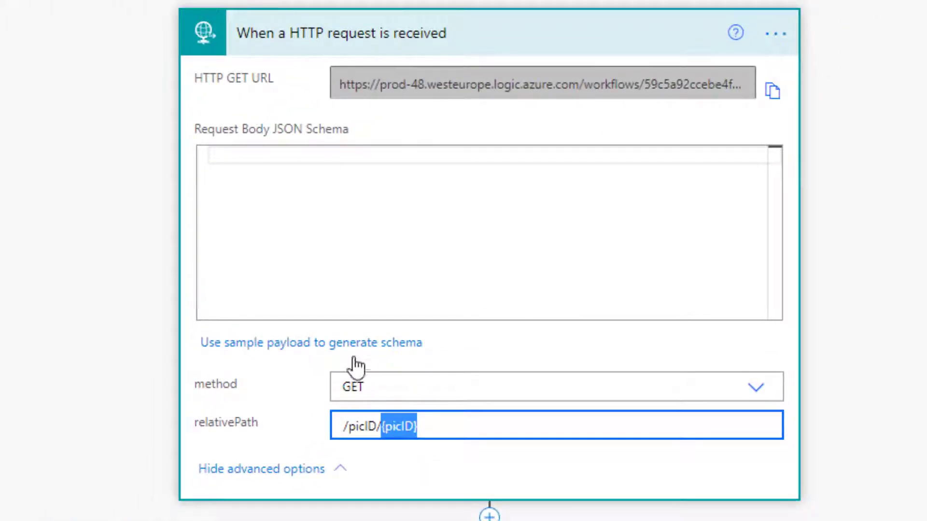
{"action": "left_click", "coordinate": [342, 47]}
{"action": "left_click", "coordinate": [357, 124]}
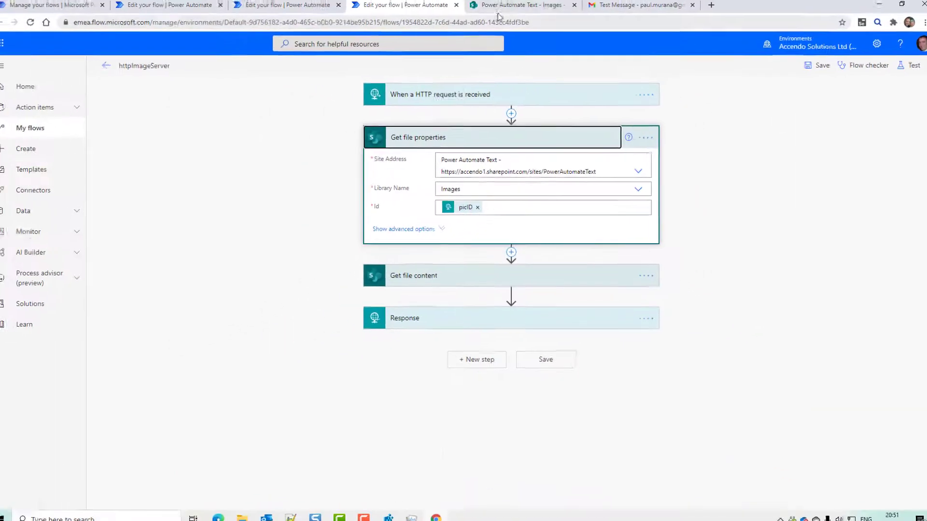
{"action": "left_click", "coordinate": [498, 13]}
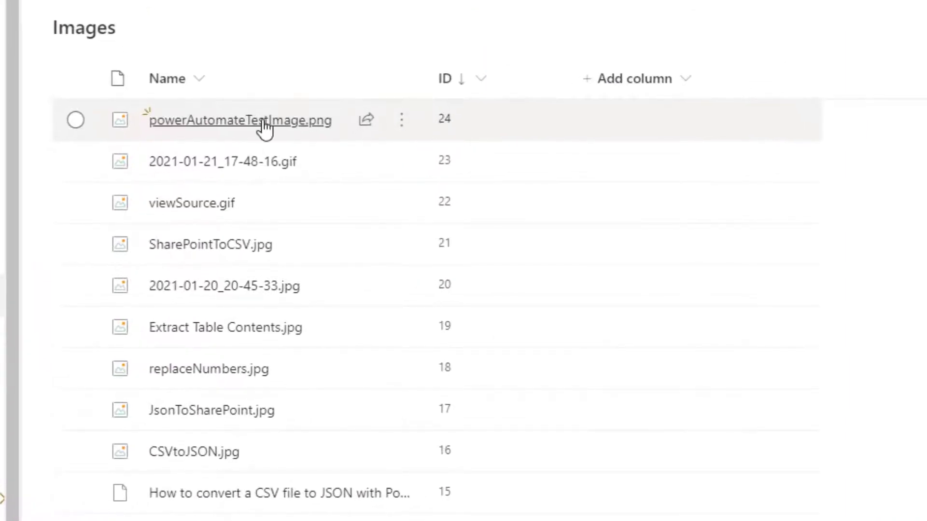
Confirm powerAutomateTestImage.png has ID 24, then return to the flow and expand Get file content.
{"action": "mouse_move", "coordinate": [260, 129]}
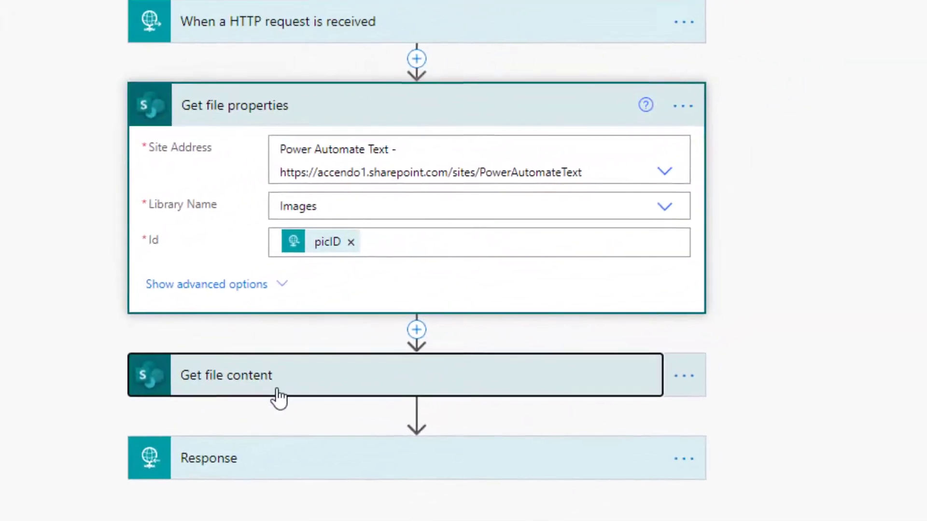
{"action": "left_click", "coordinate": [279, 378]}
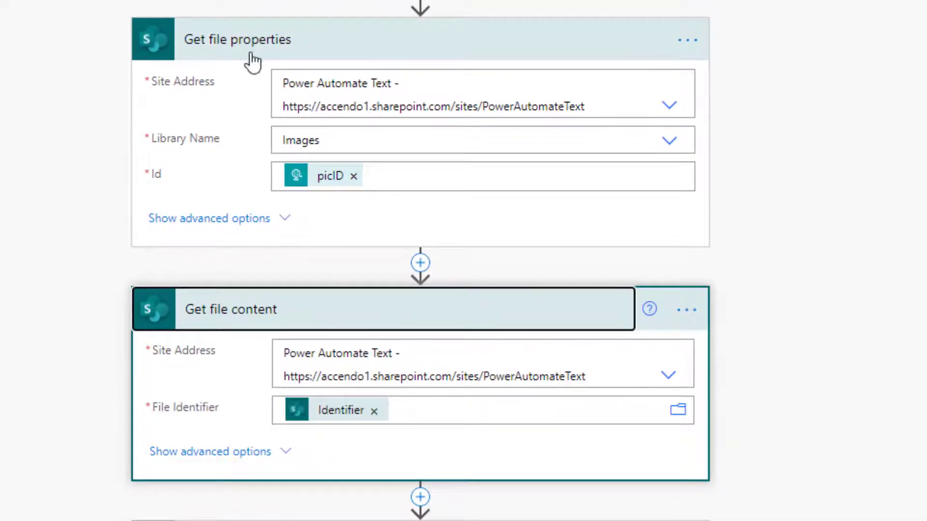
Check the Response returns File Content with status 200, then select the trigger's HTTP GET URL.
{"action": "left_click", "coordinate": [296, 519]}
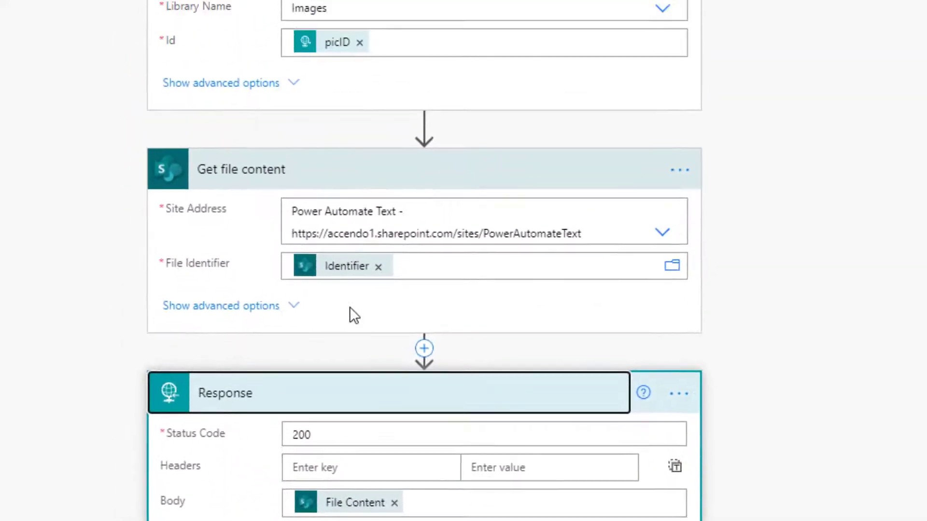
{"action": "scroll", "coordinate": [350, 308], "scroll_direction": "up", "scroll_amount": 5}
{"action": "left_click", "coordinate": [368, 99]}
{"action": "left_click", "coordinate": [380, 118]}
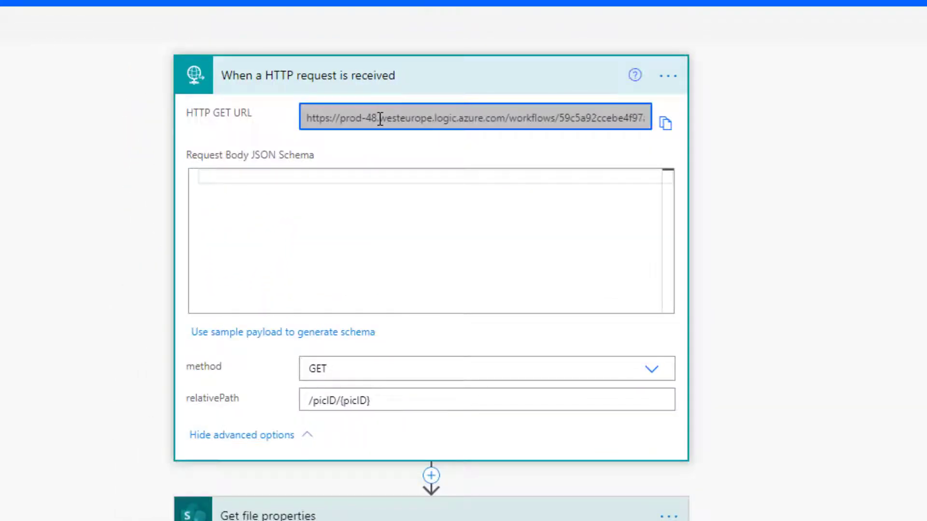
{"action": "triple_click", "coordinate": [380, 118]}
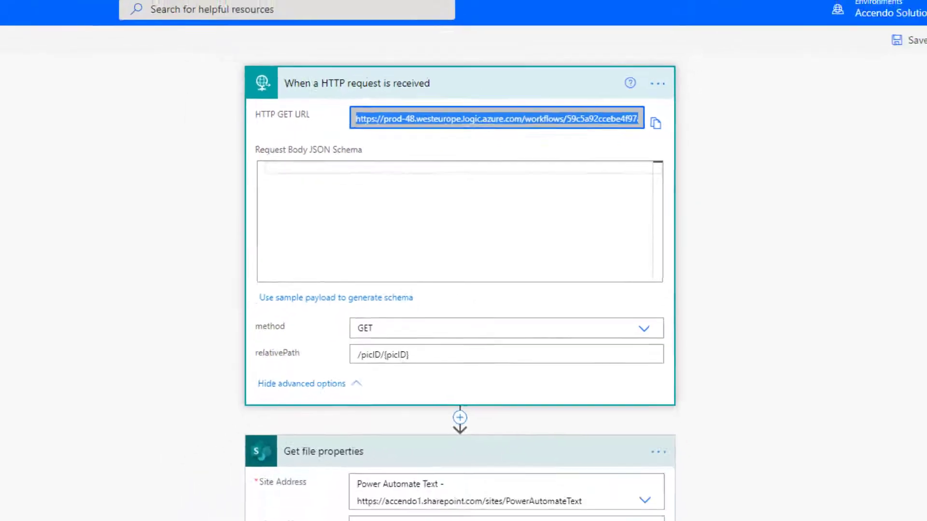
Open the flow's trigger URL in a new Chrome tab with picID set to 24.
{"action": "key", "text": "ctrl+t"}
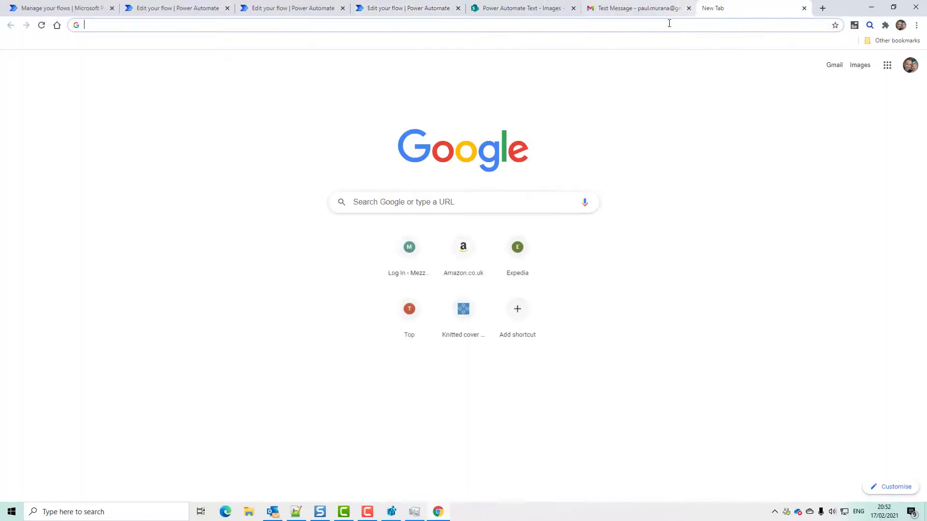
{"action": "key", "text": "ctrl+v"}
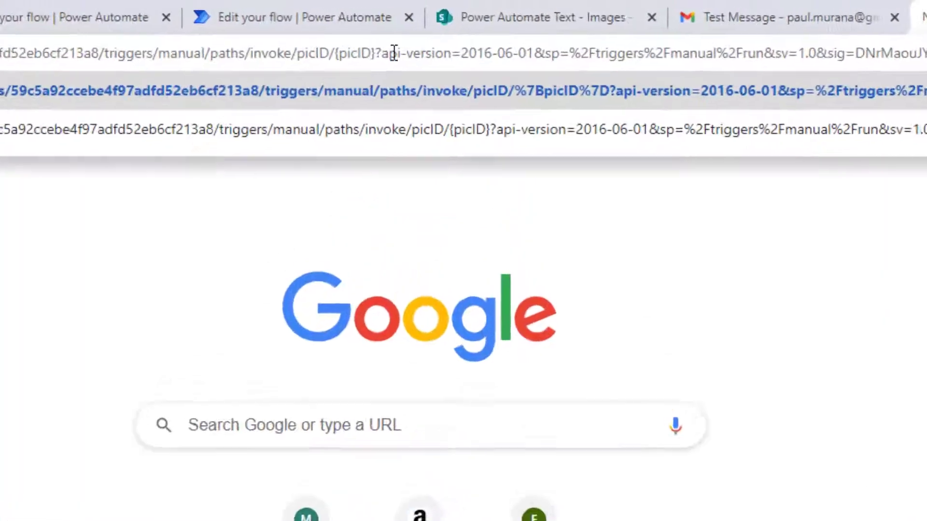
{"action": "left_click_drag", "start_coordinate": [321, 62], "coordinate": [365, 57]}
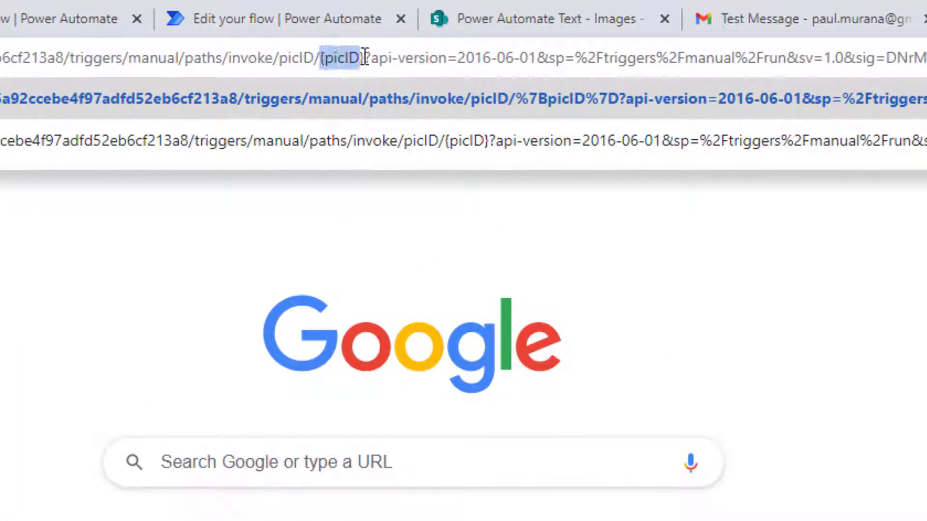
{"action": "type", "text": "24"}
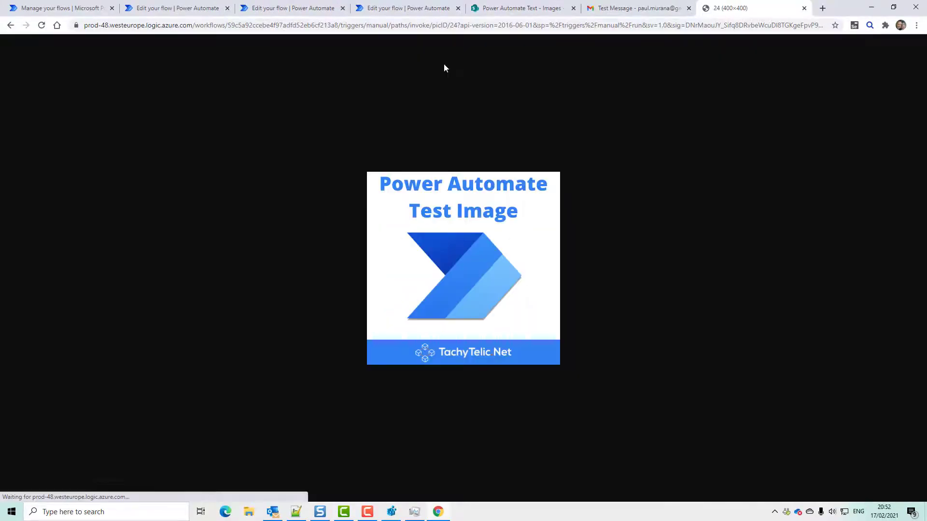
Change the URL's picID to 23, then 22, loading each SharePoint image.
{"action": "left_click", "coordinate": [455, 24]}
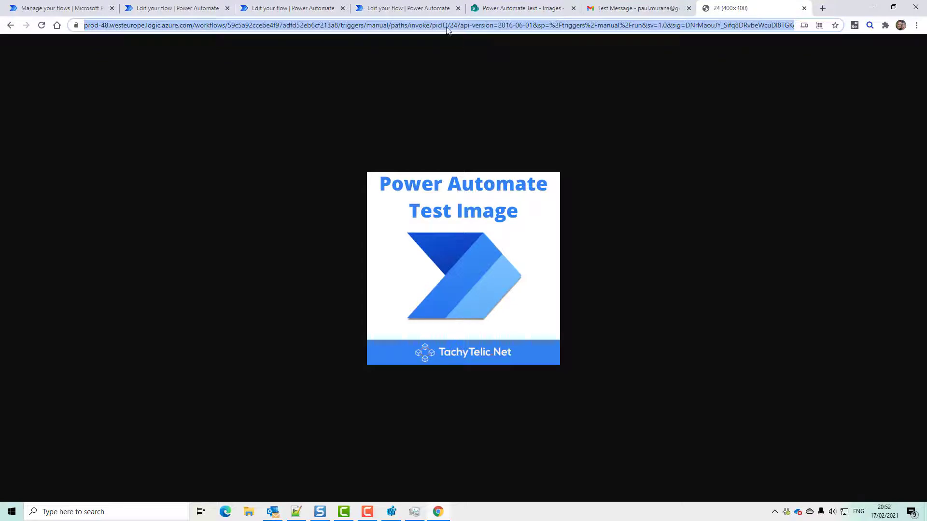
{"action": "left_click", "coordinate": [455, 26]}
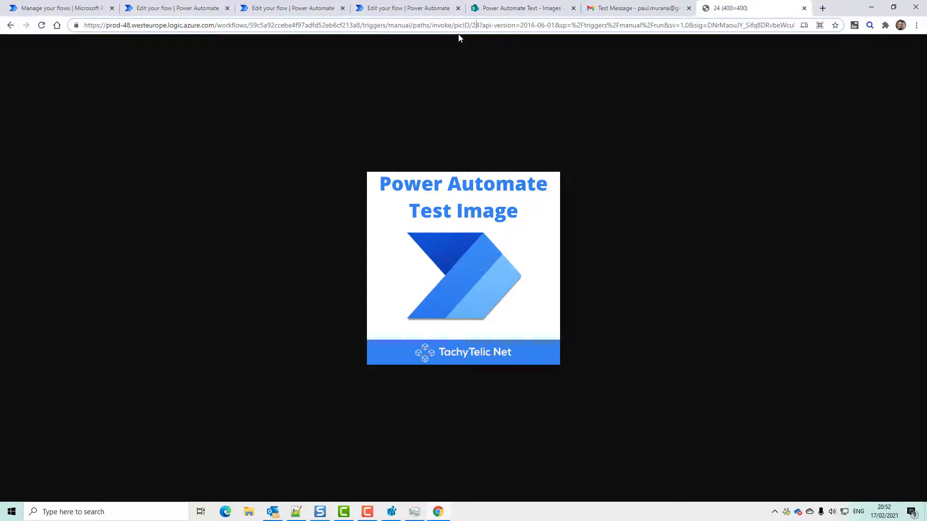
{"action": "key", "text": "Delete"}
{"action": "type", "text": "3"}
{"action": "key", "text": "Return"}
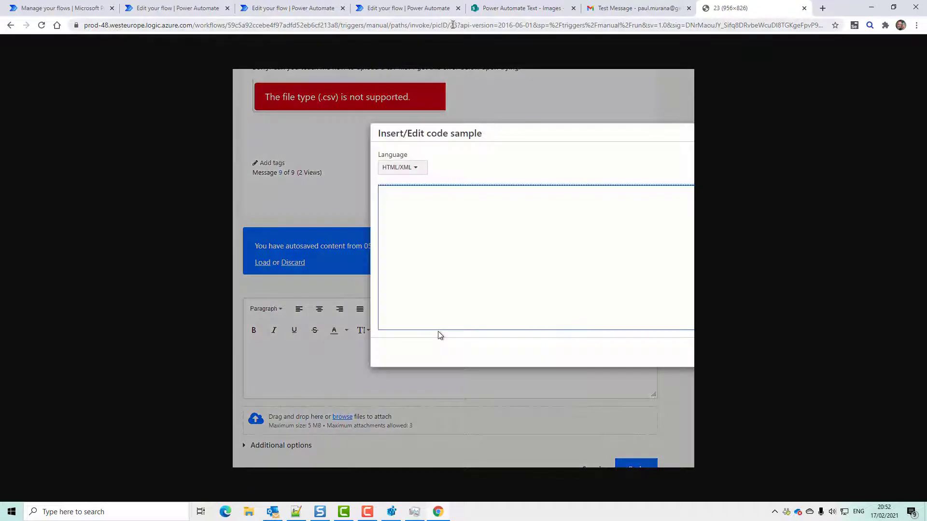
{"action": "left_click", "coordinate": [454, 25]}
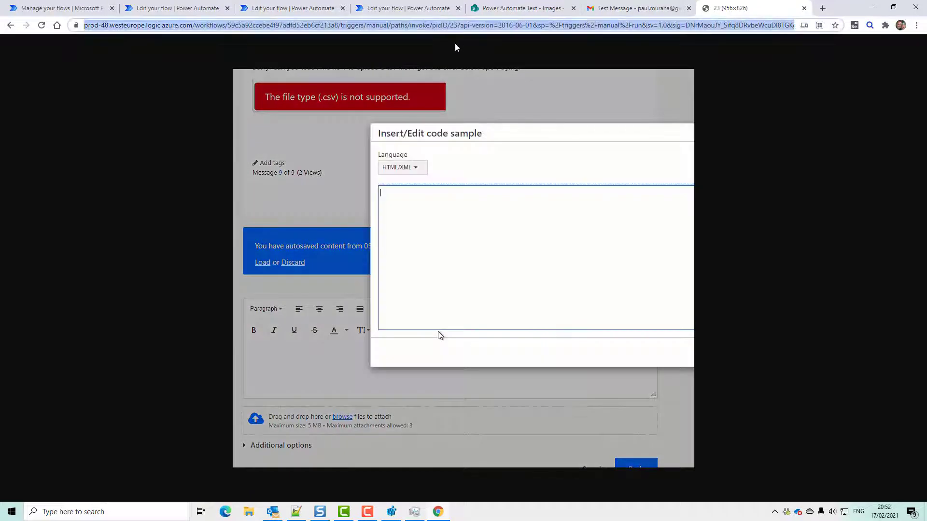
{"action": "left_click", "coordinate": [463, 46]}
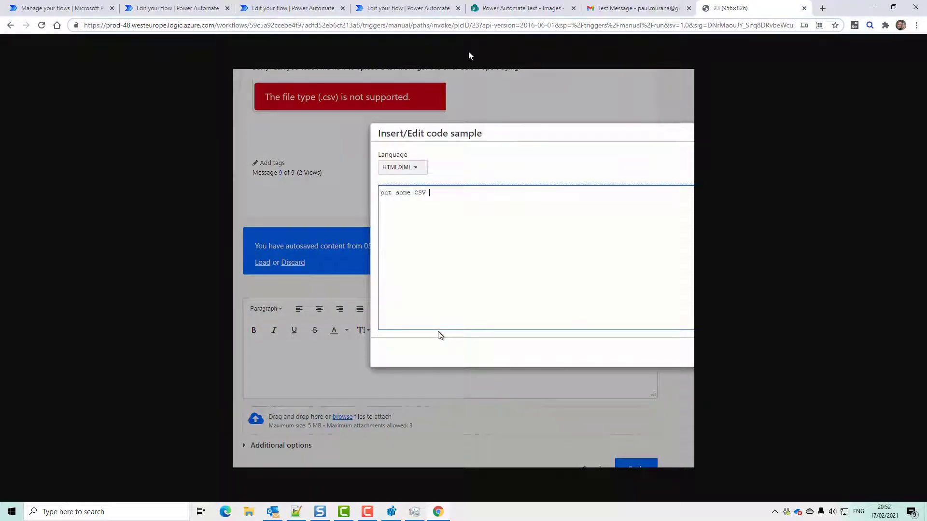
{"action": "key", "text": "Delete"}
{"action": "type", "text": "2"}
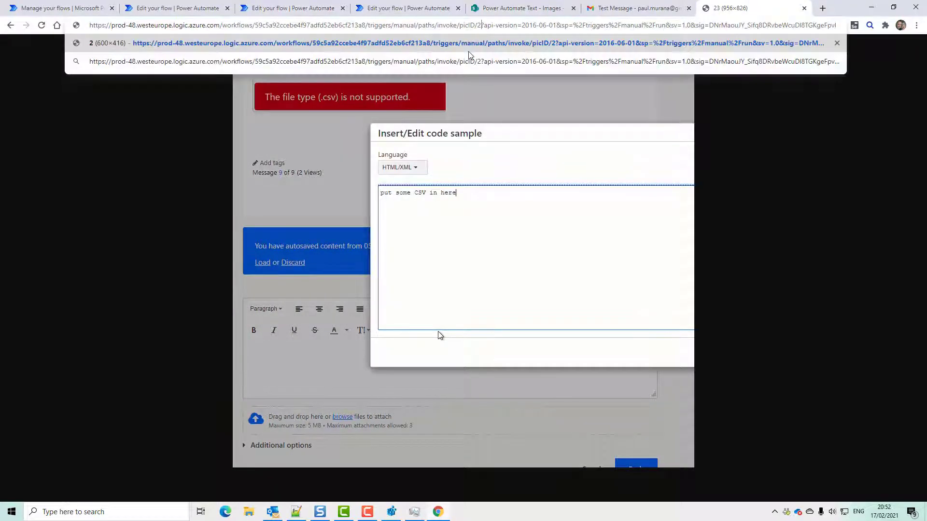
{"action": "key", "text": "Return"}
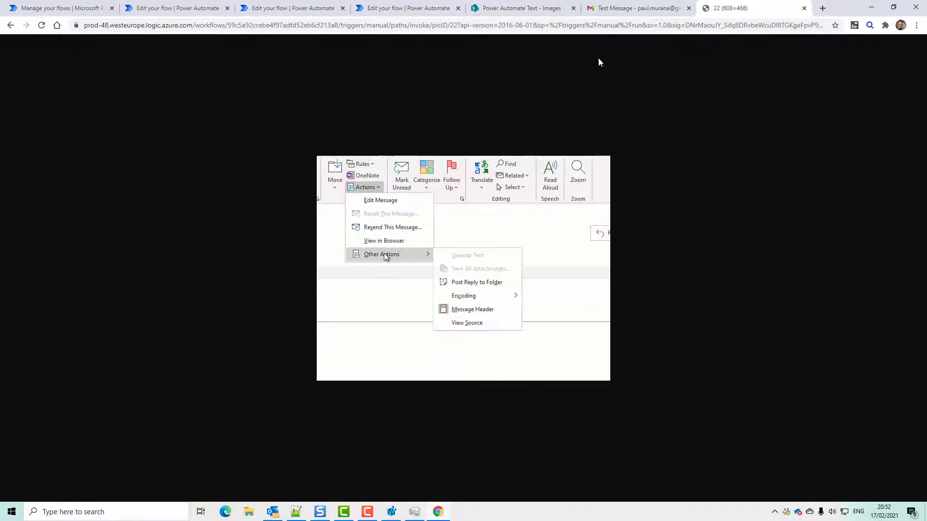
Go from the httpImageServer flow to the sendEmailwithImageFromHTTP flow editor.
{"action": "left_click", "coordinate": [428, 8]}
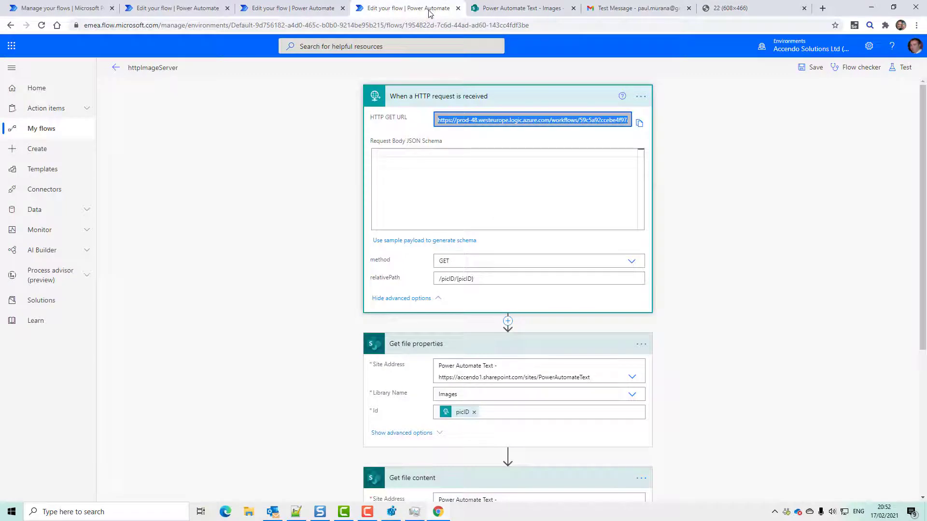
{"action": "scroll", "coordinate": [483, 299], "scroll_direction": "down", "scroll_amount": 5}
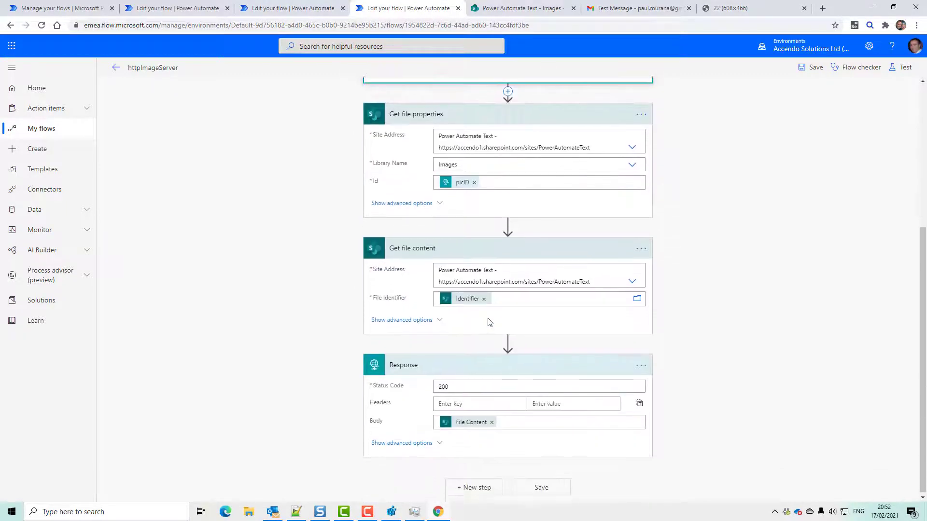
{"action": "scroll", "coordinate": [486, 320], "scroll_direction": "up", "scroll_amount": 4}
{"action": "scroll", "coordinate": [487, 320], "scroll_direction": "up", "scroll_amount": 1}
{"action": "left_click", "coordinate": [309, 10]}
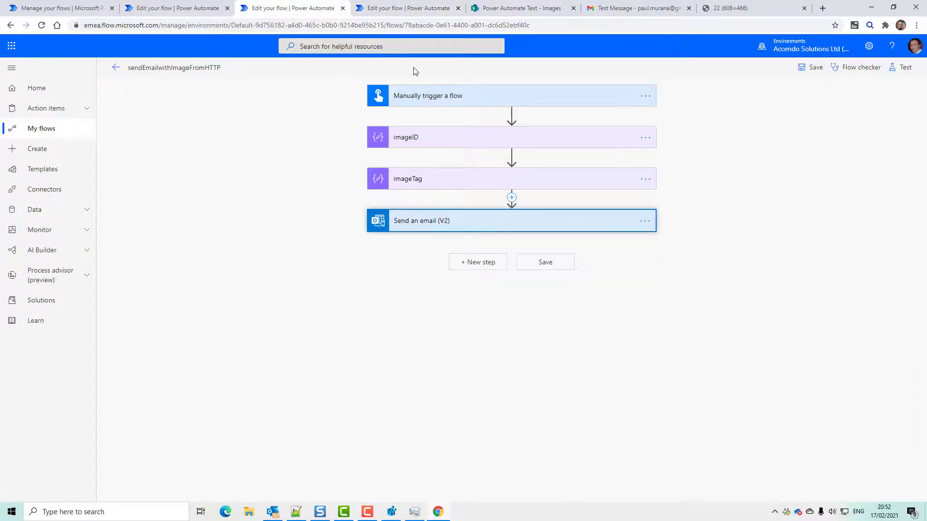
Expand the imageID (24), imageTag img URL and Send an email (V2) steps to review them.
{"action": "left_click", "coordinate": [447, 145]}
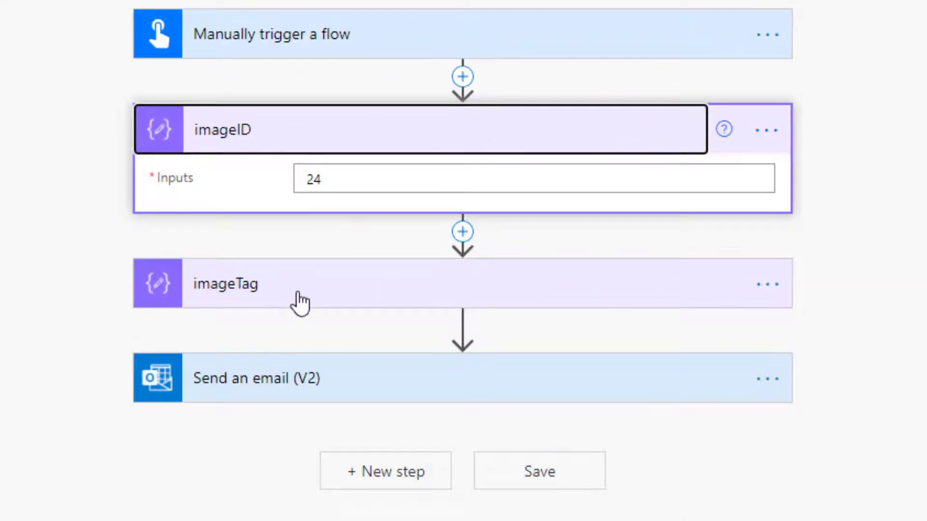
{"action": "left_click", "coordinate": [300, 304]}
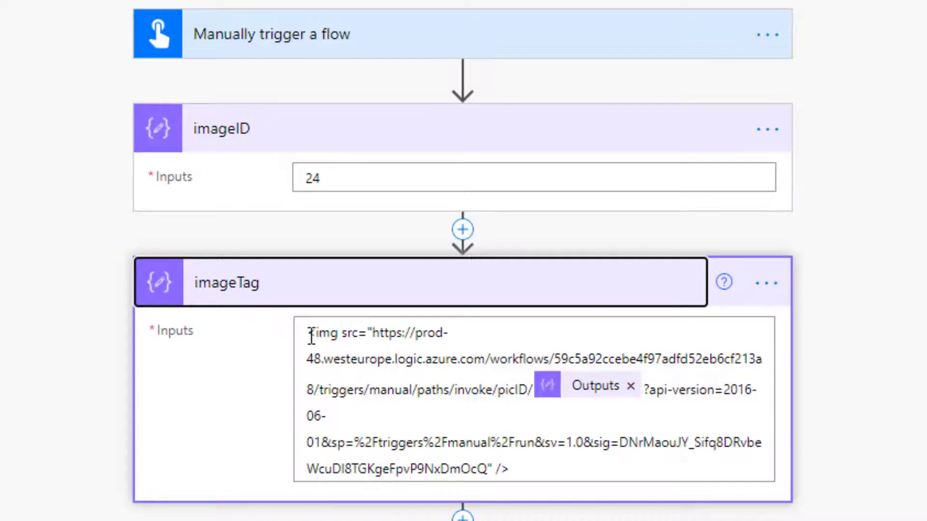
{"action": "left_click_drag", "start_coordinate": [309, 333], "coordinate": [362, 333]}
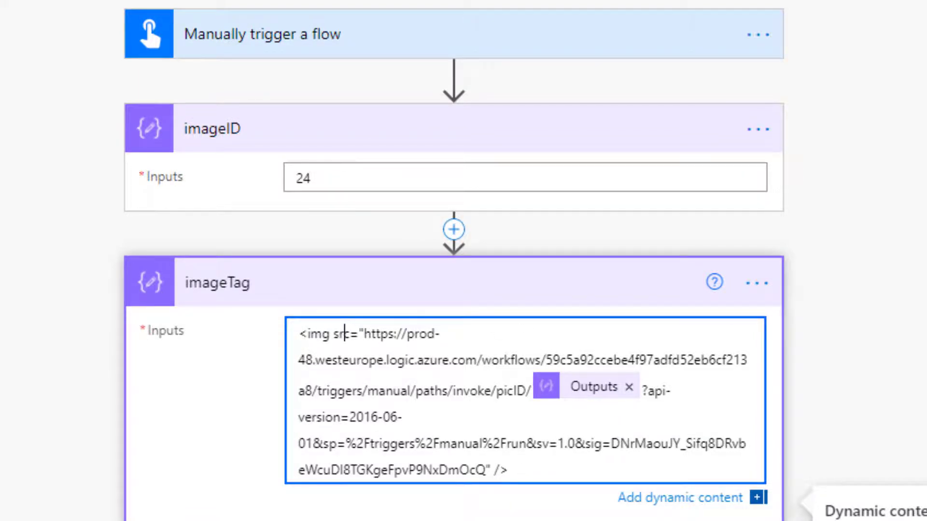
{"action": "scroll", "coordinate": [449, 429], "scroll_direction": "down", "scroll_amount": 3}
{"action": "left_click", "coordinate": [338, 463]}
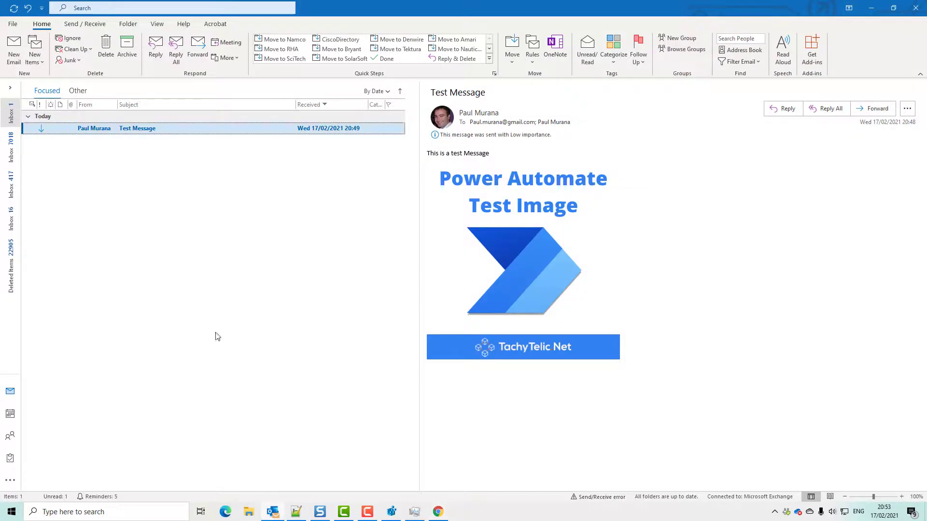
Open the 20:53 Test Message in the Outlook inbox to view the test image.
{"action": "left_click", "coordinate": [153, 130]}
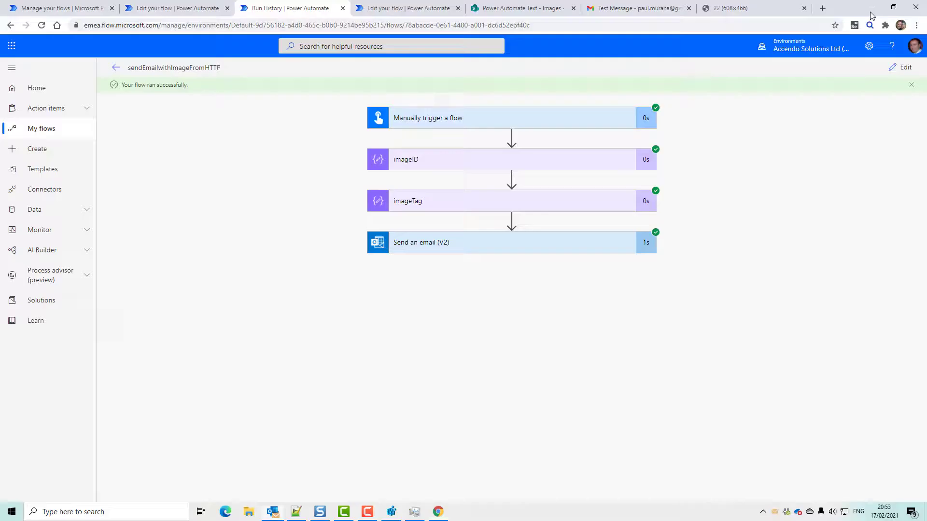
Minimise Outlook and open the newest 8:53 PM Test Message from the Gmail inbox.
{"action": "left_click", "coordinate": [871, 8]}
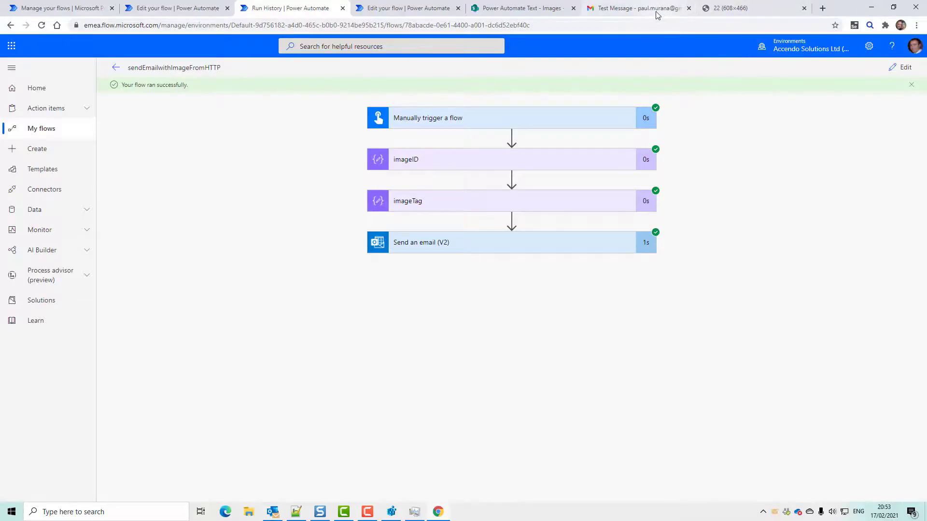
{"action": "left_click", "coordinate": [657, 10]}
{"action": "left_click", "coordinate": [60, 114]}
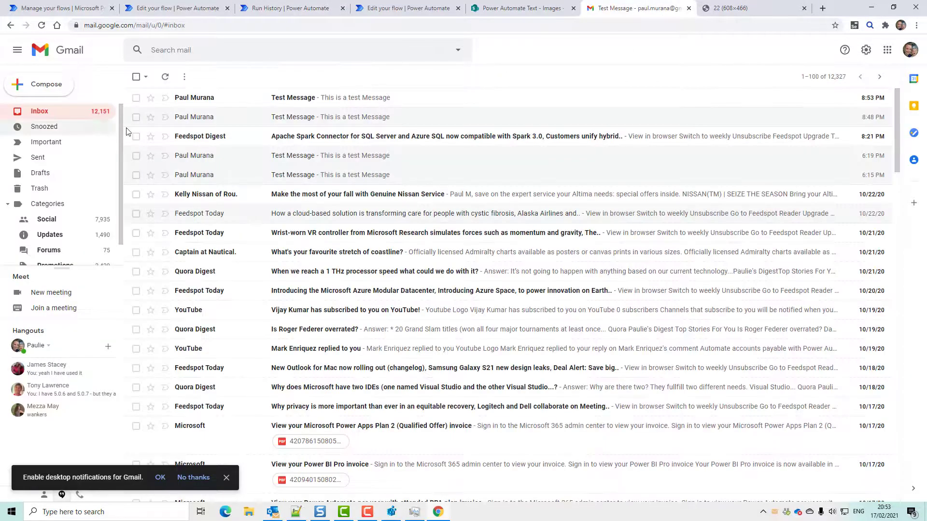
{"action": "left_click", "coordinate": [311, 97]}
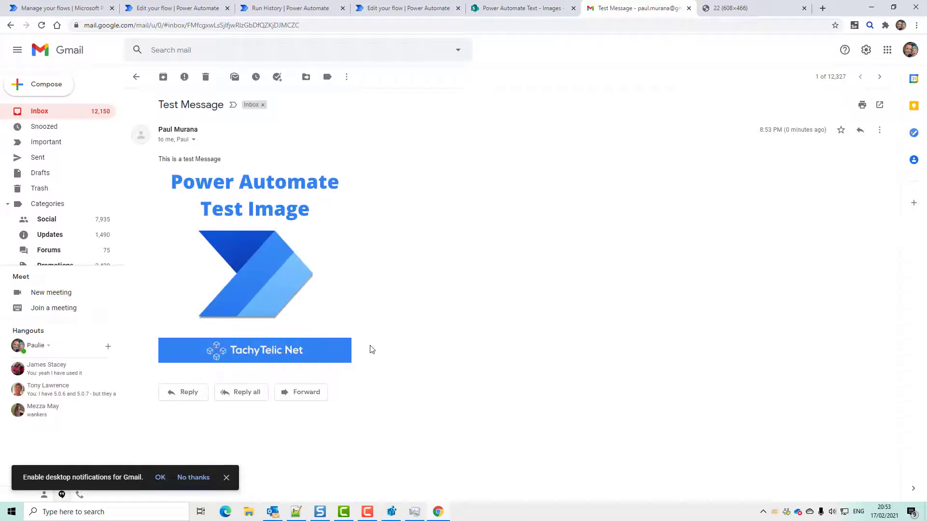
View the 20:53 message's HTML source and highlight the img src URL ending picID/24.
{"action": "left_click", "coordinate": [273, 512]}
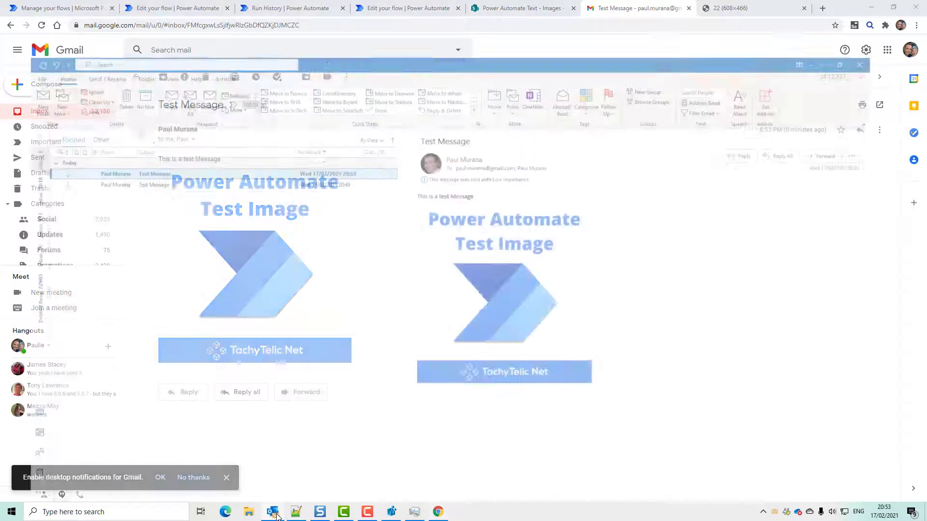
{"action": "double_click", "coordinate": [221, 129]}
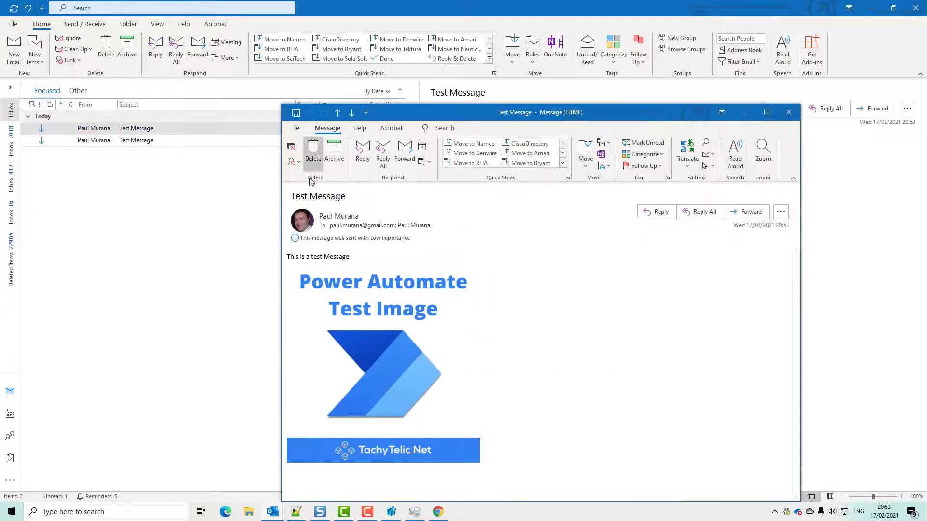
{"action": "right_click", "coordinate": [476, 257]}
{"action": "left_click", "coordinate": [507, 336]}
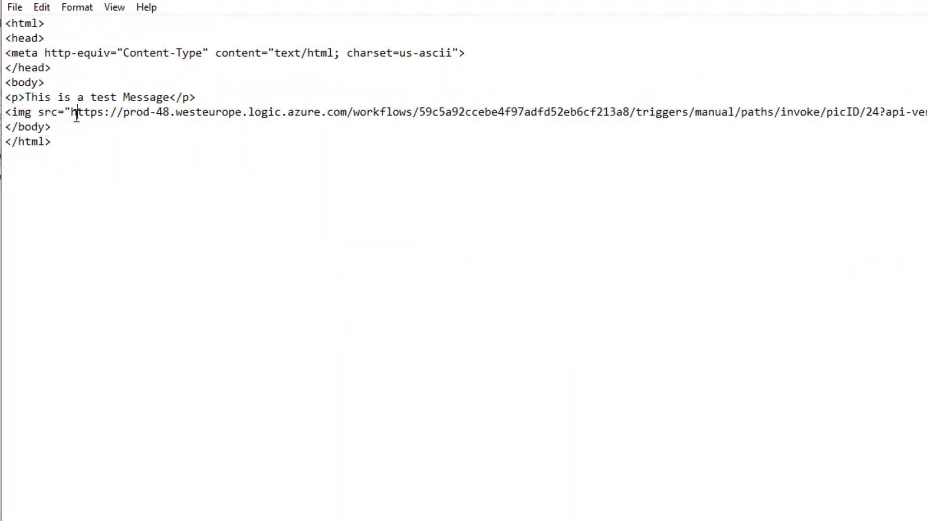
{"action": "left_click_drag", "start_coordinate": [77, 114], "coordinate": [266, 129]}
{"action": "left_click_drag", "start_coordinate": [603, 124], "coordinate": [878, 109]}
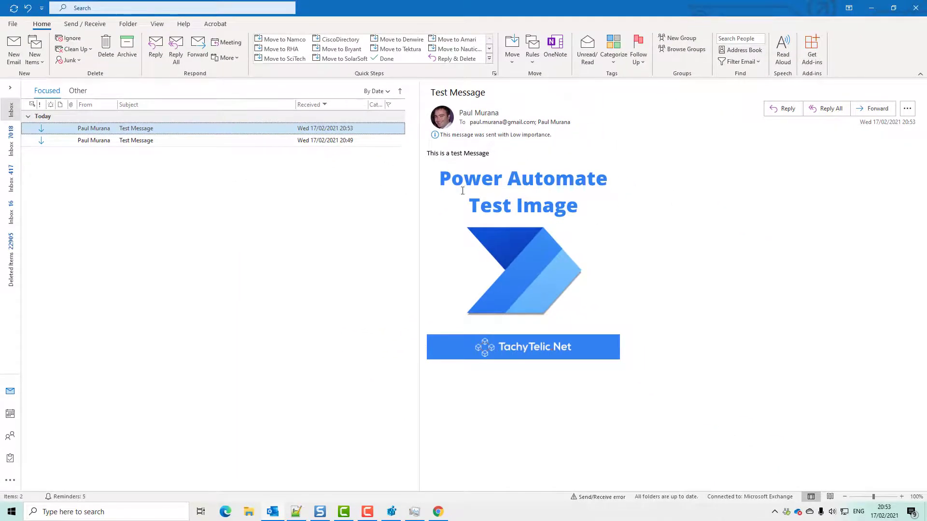
Add a Size column between Subject and Received using the Field Chooser.
{"action": "right_click", "coordinate": [272, 104]}
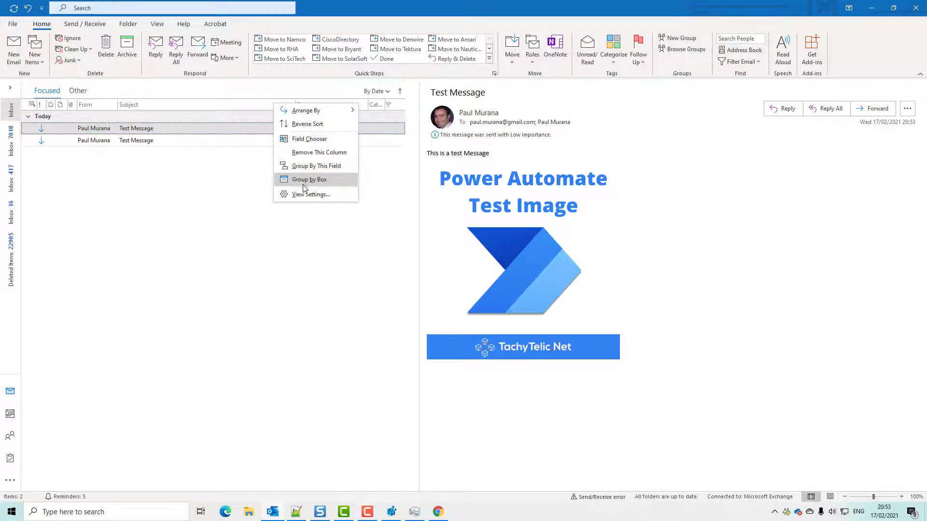
{"action": "left_click", "coordinate": [309, 139]}
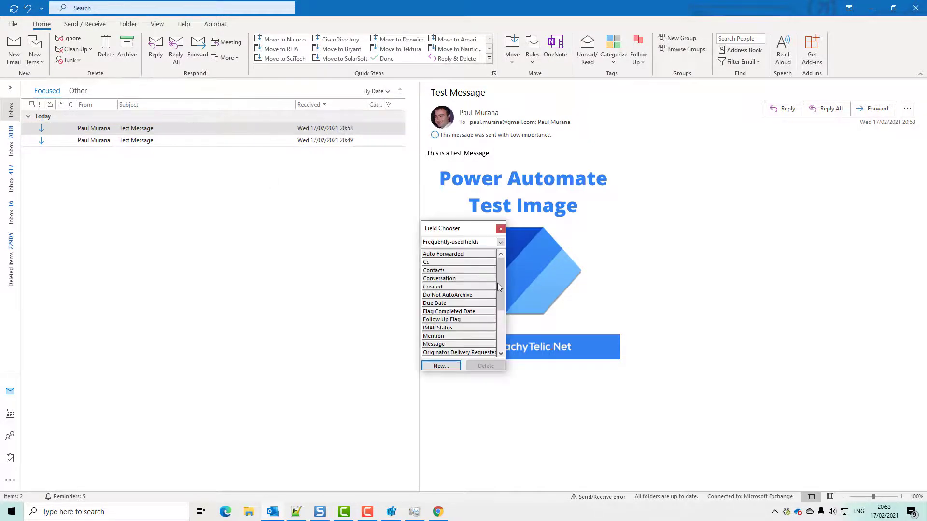
{"action": "left_click_drag", "start_coordinate": [499, 288], "coordinate": [499, 324]}
{"action": "left_click", "coordinate": [461, 336]}
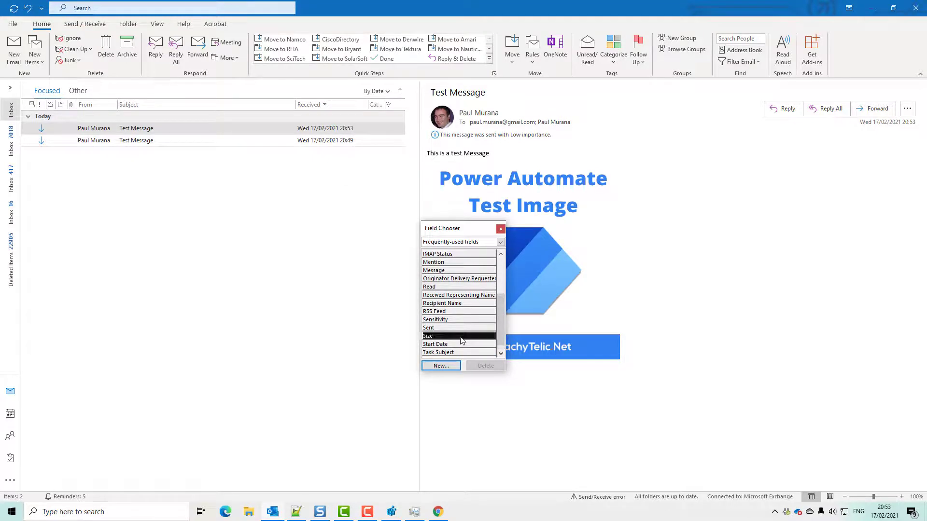
{"action": "double_click", "coordinate": [461, 338]}
{"action": "left_click", "coordinate": [480, 322]}
{"action": "left_click_drag", "start_coordinate": [292, 110], "coordinate": [292, 110]}
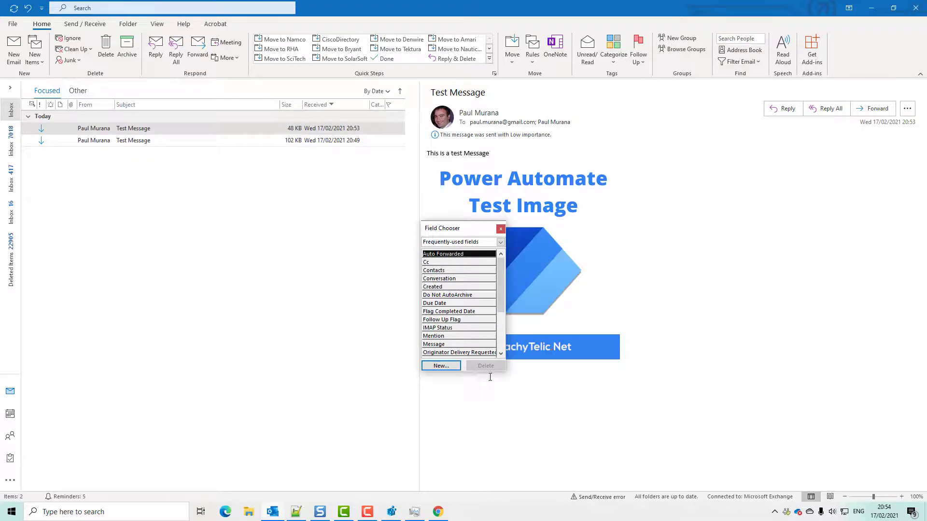
{"action": "left_click", "coordinate": [501, 228]}
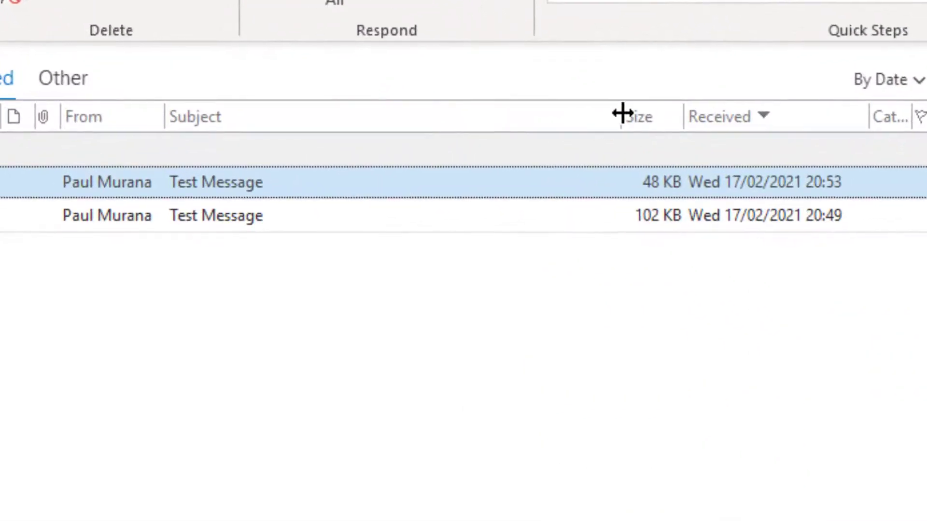
Narrow the Subject column and compare the 20:49 and 20:53 Test Message sizes.
{"action": "left_click_drag", "start_coordinate": [279, 105], "coordinate": [278, 104]}
{"action": "left_click_drag", "start_coordinate": [611, 116], "coordinate": [576, 116]}
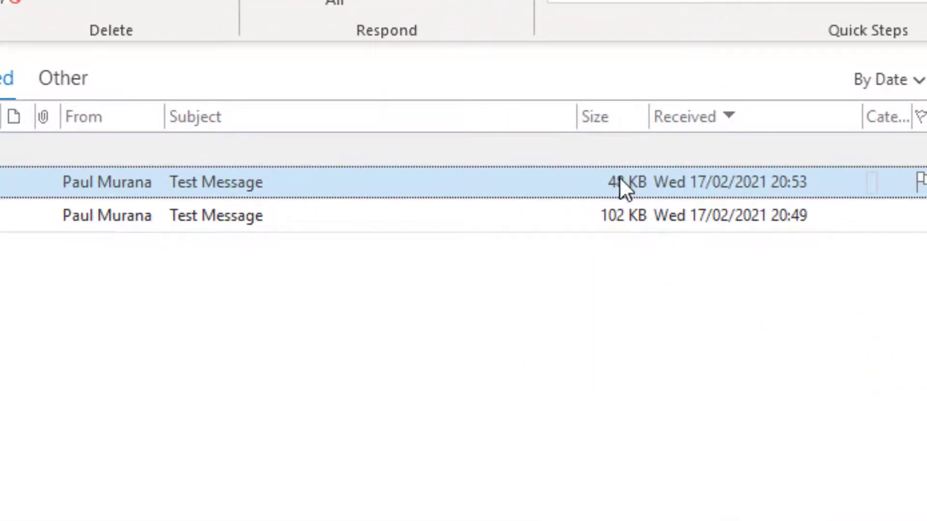
{"action": "left_click", "coordinate": [594, 215]}
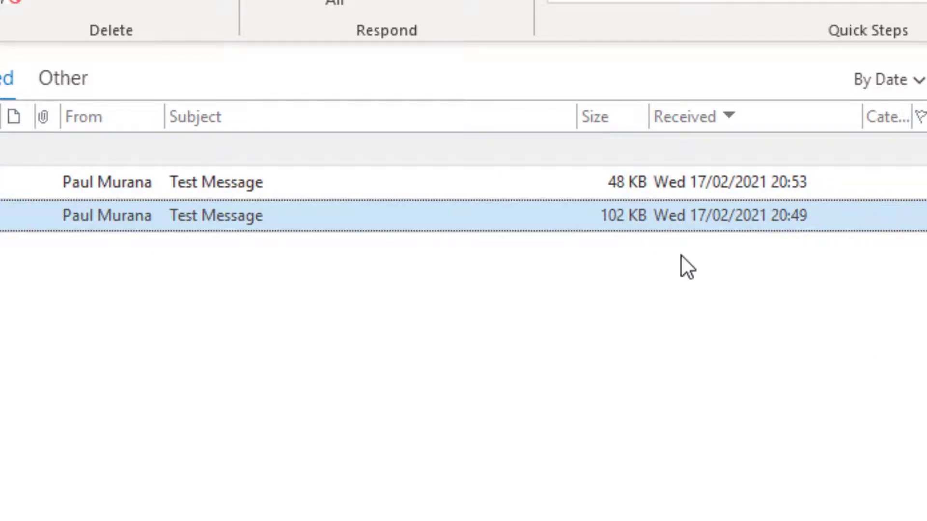
{"action": "left_click", "coordinate": [541, 180]}
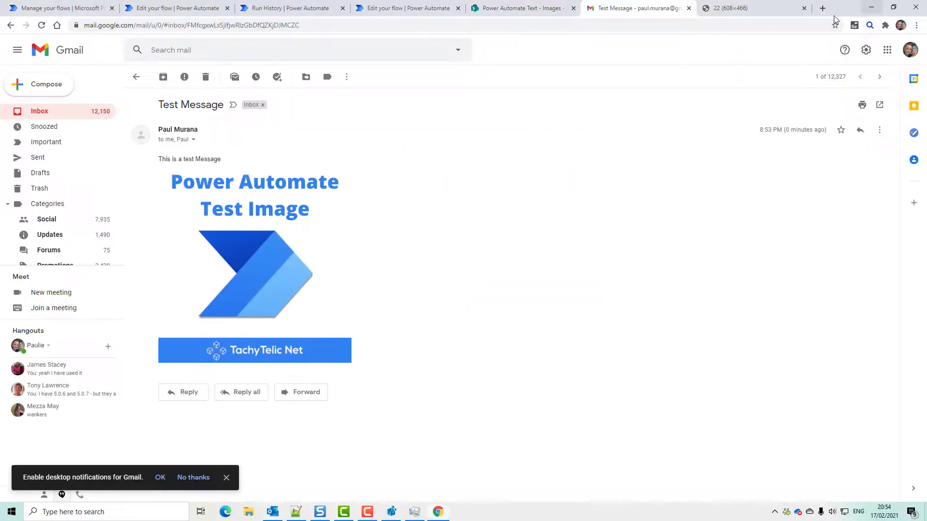
Open the httpImageServer flow's details page from its editor.
{"action": "left_click", "coordinate": [426, 10]}
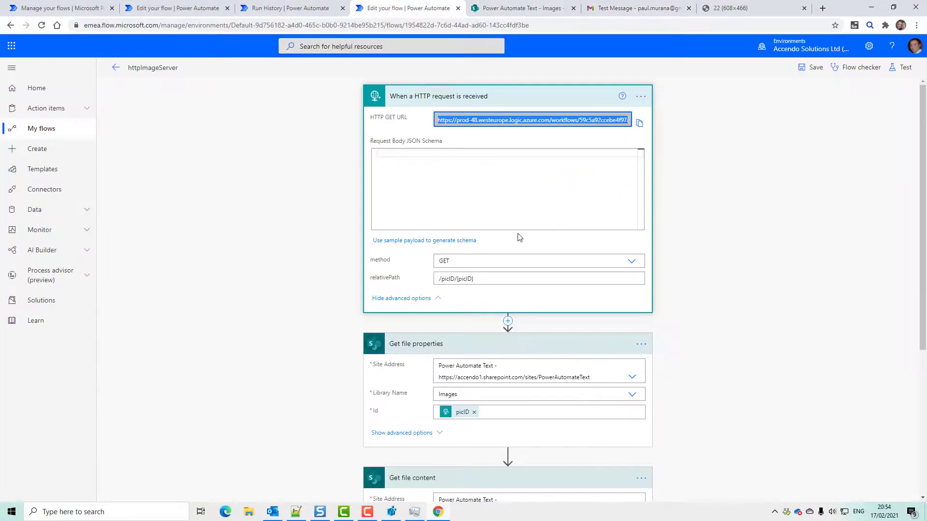
{"action": "left_click", "coordinate": [117, 69]}
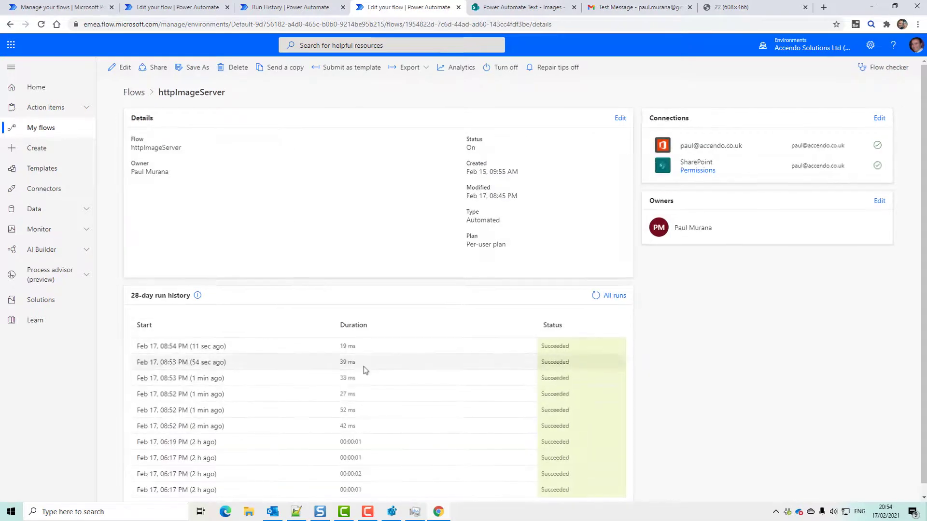